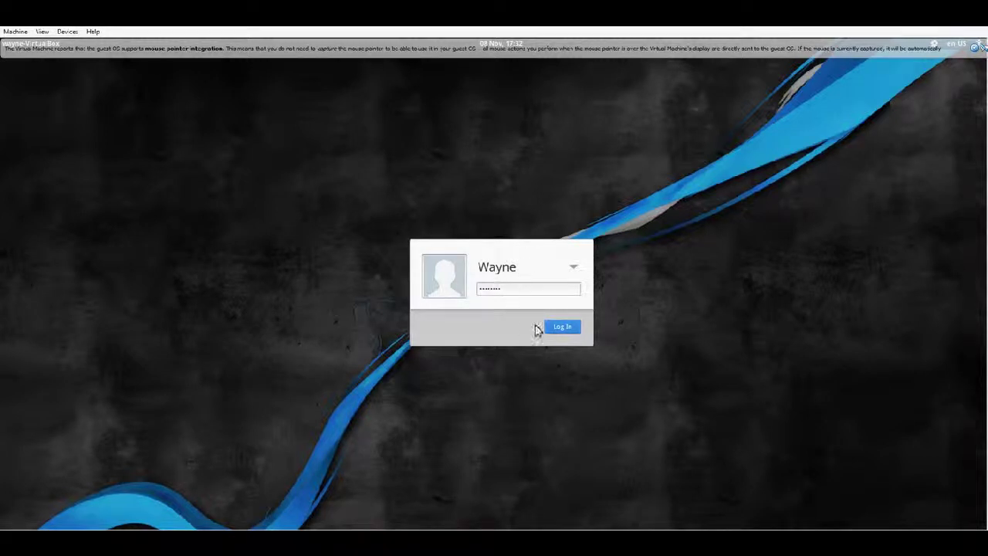
- Enter the account password and log in to the BackBox desktop session
click(554, 327)
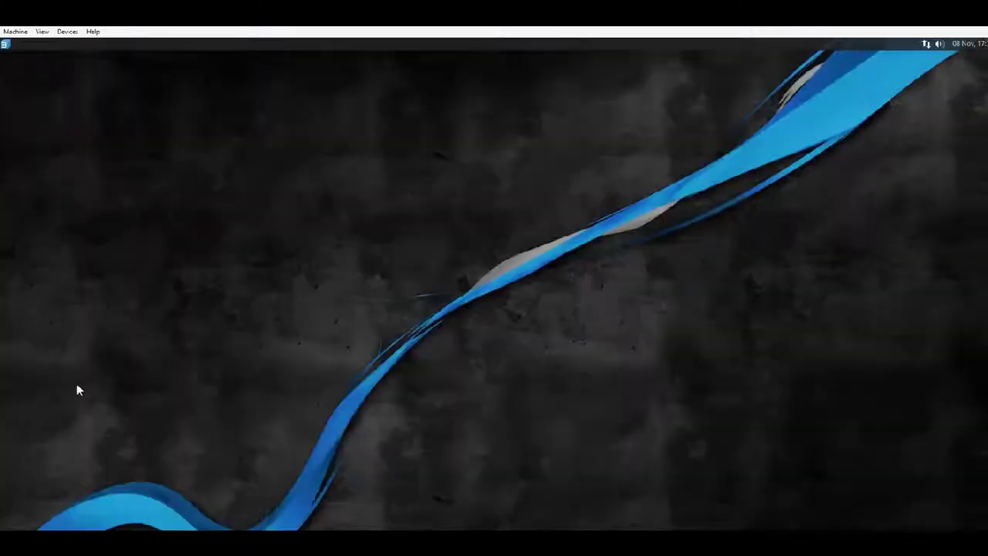
- Browse the Graphics and Internet menu categories, then launch Firefox Web Browser
click(7, 45)
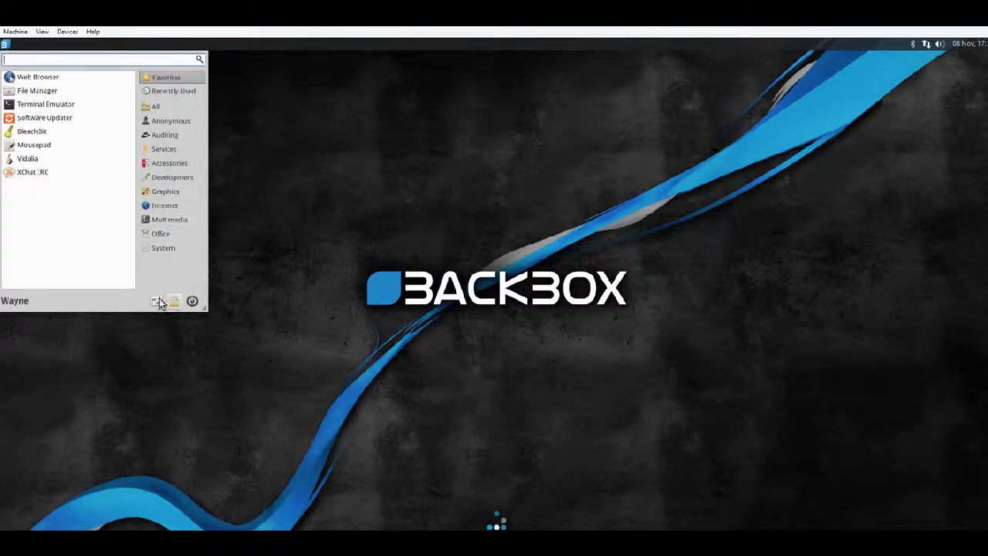
click(177, 191)
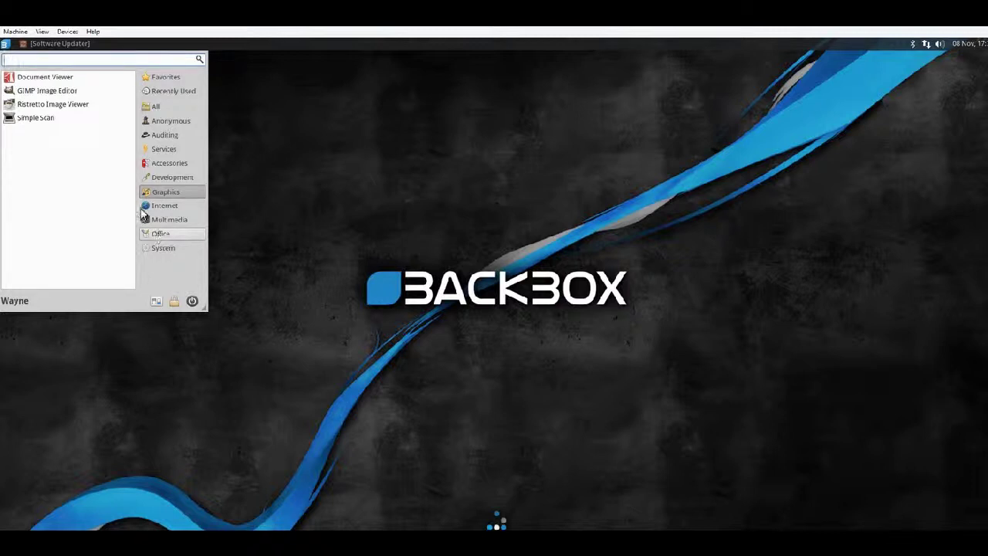
click(175, 204)
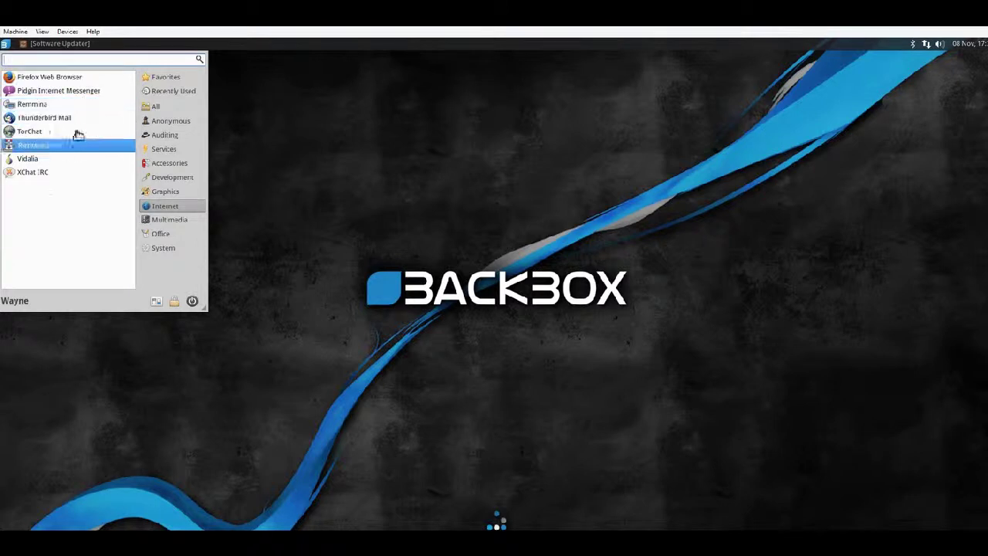
click(79, 79)
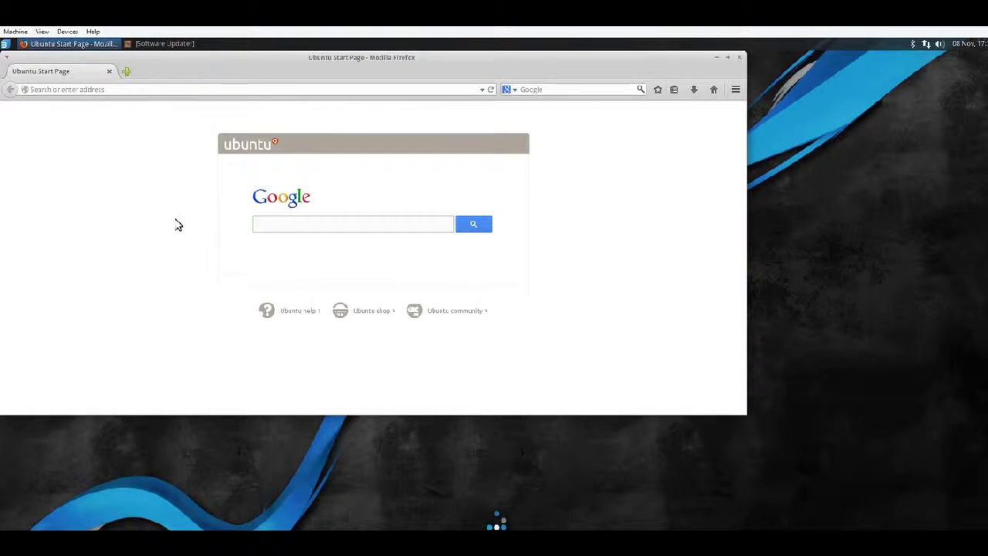
- Maximize Firefox, load google.com, then minimize the browser
drag(360, 62, 425, 95)
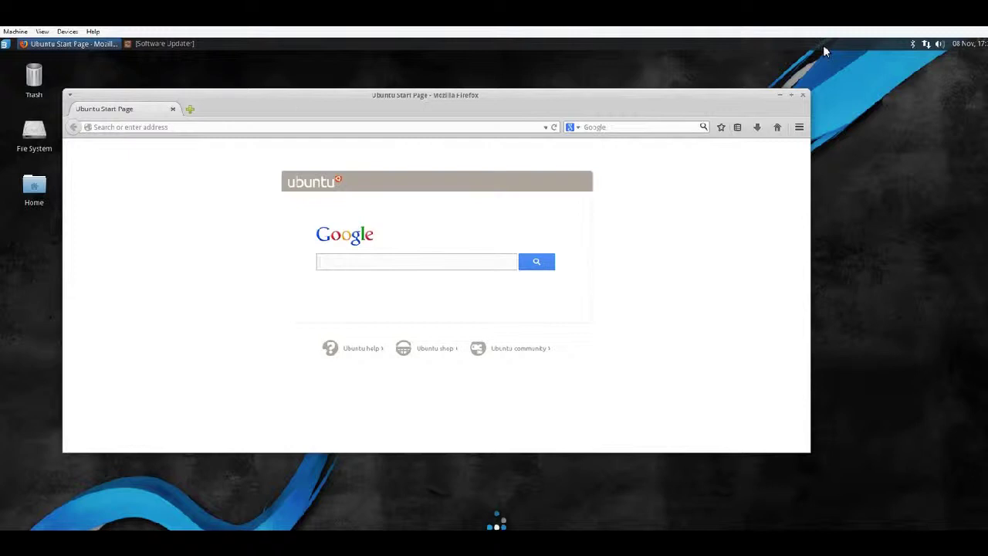
click(792, 95)
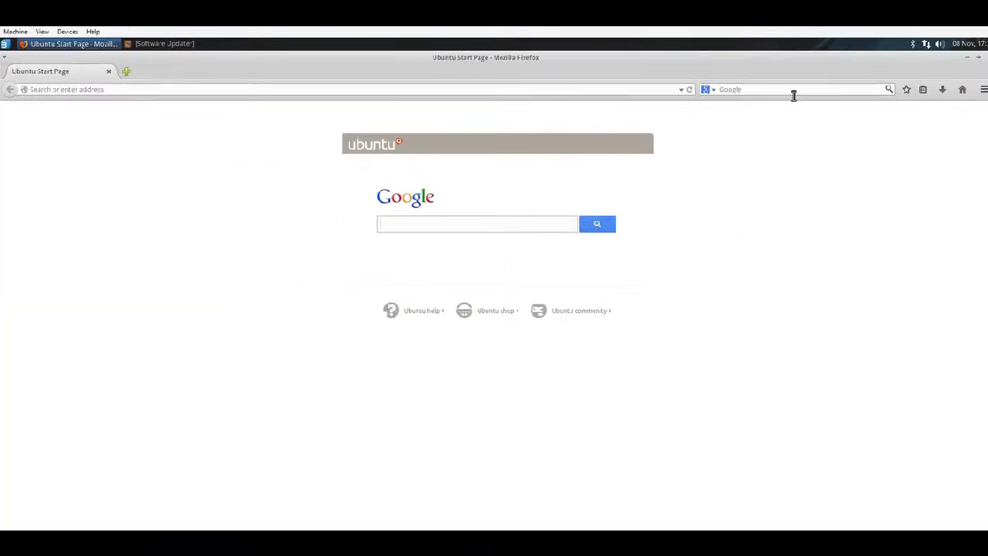
click(118, 90)
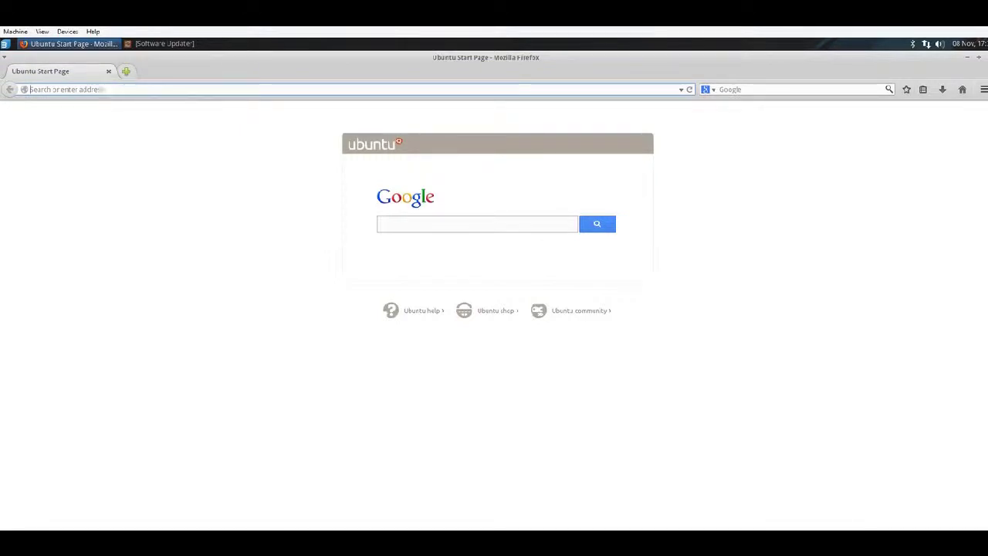
text(google)
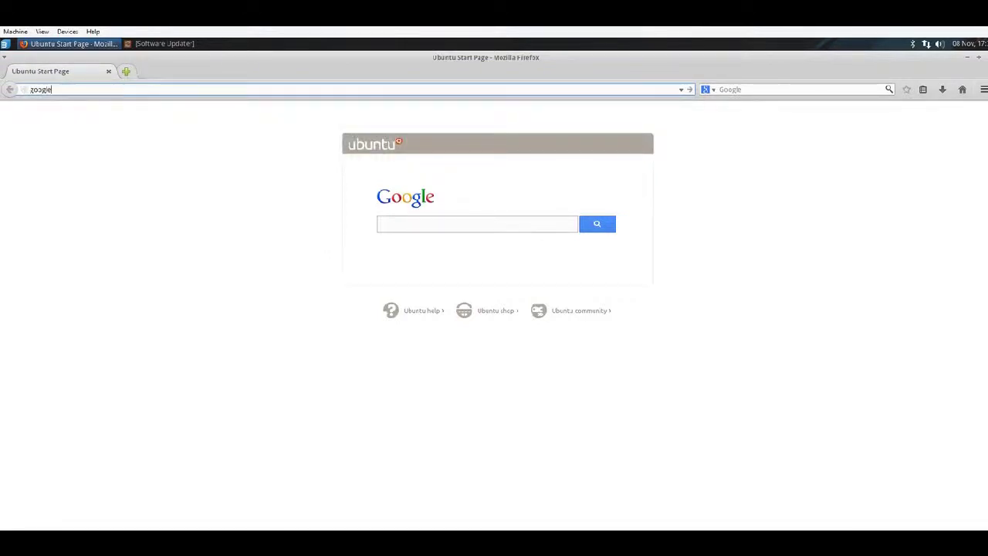
text(.com)
key(Return)
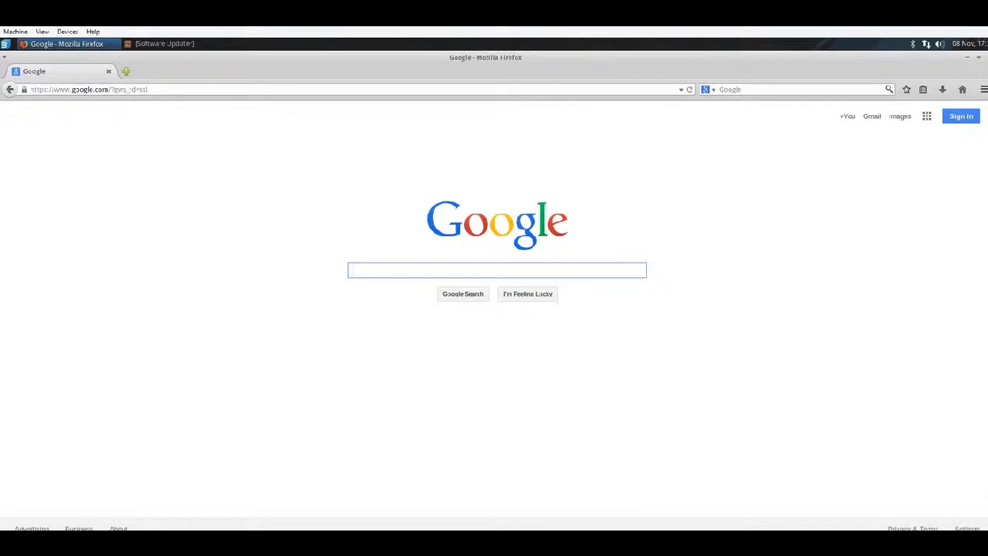
click(969, 58)
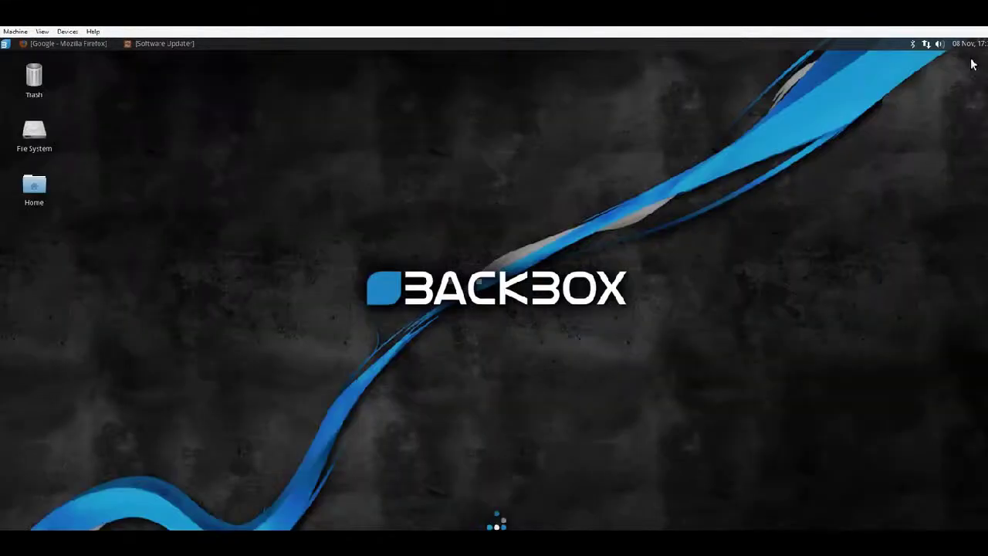
click(4, 43)
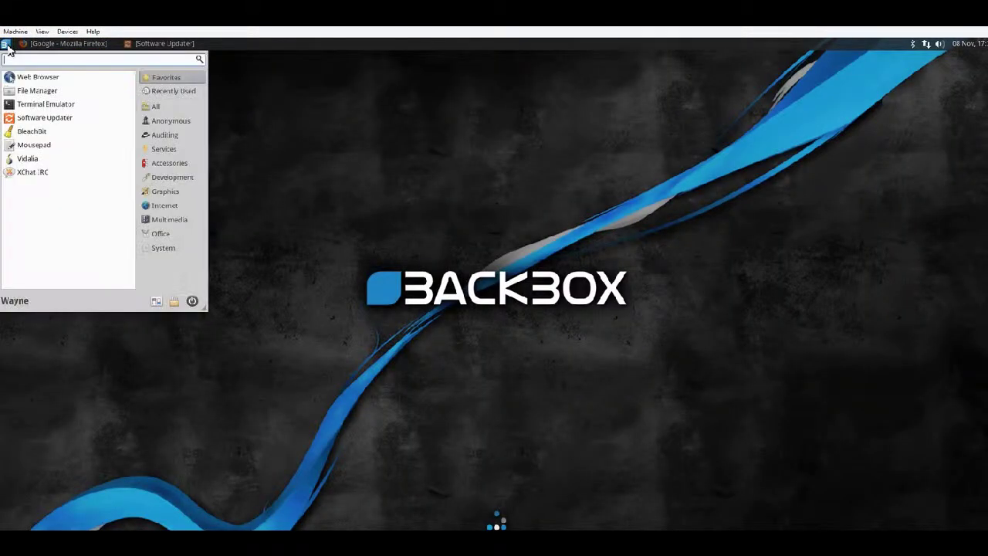
click(146, 235)
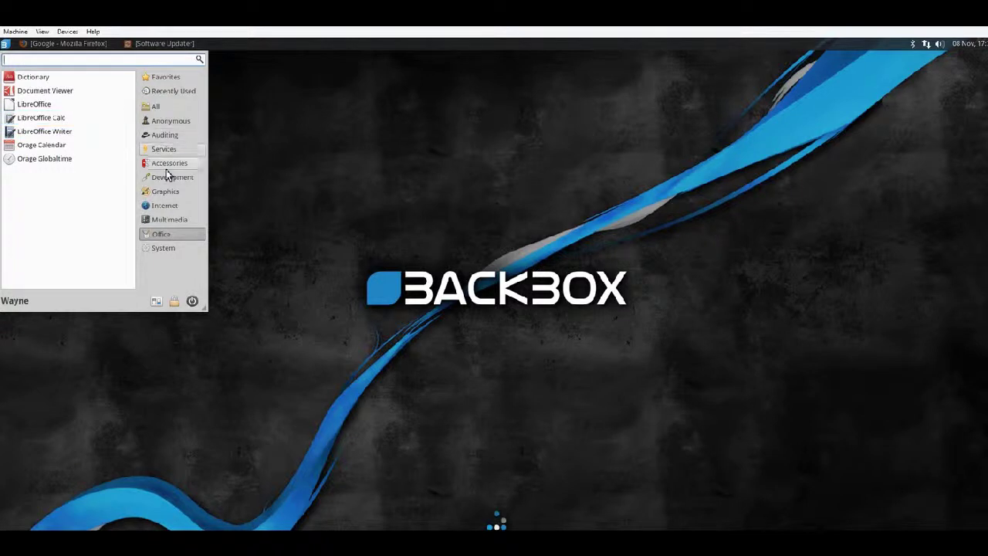
click(155, 107)
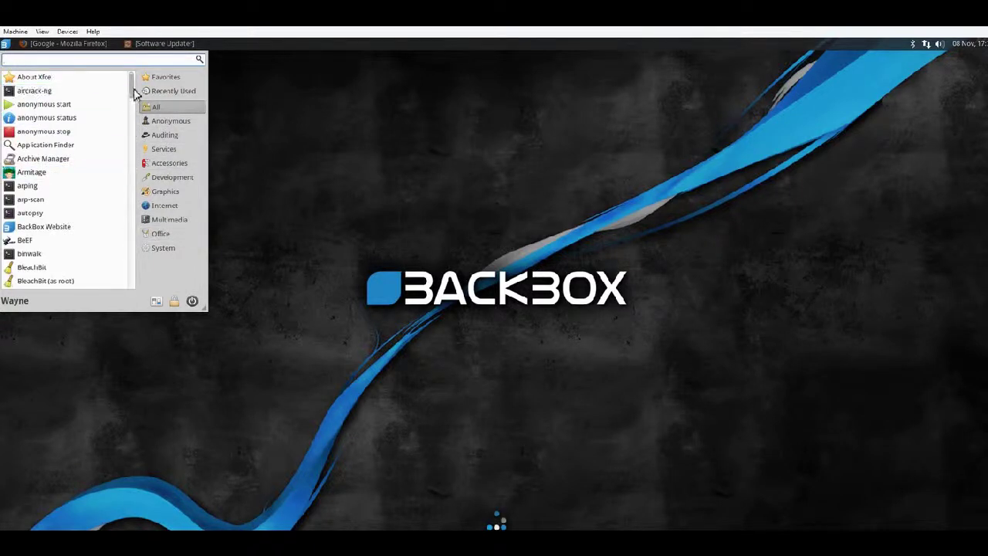
drag(135, 93, 141, 295)
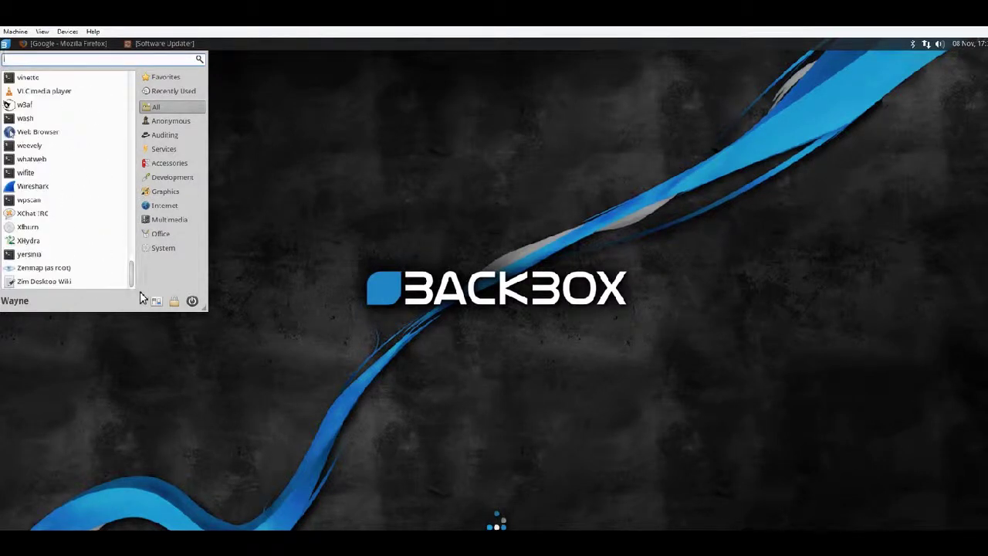
click(273, 267)
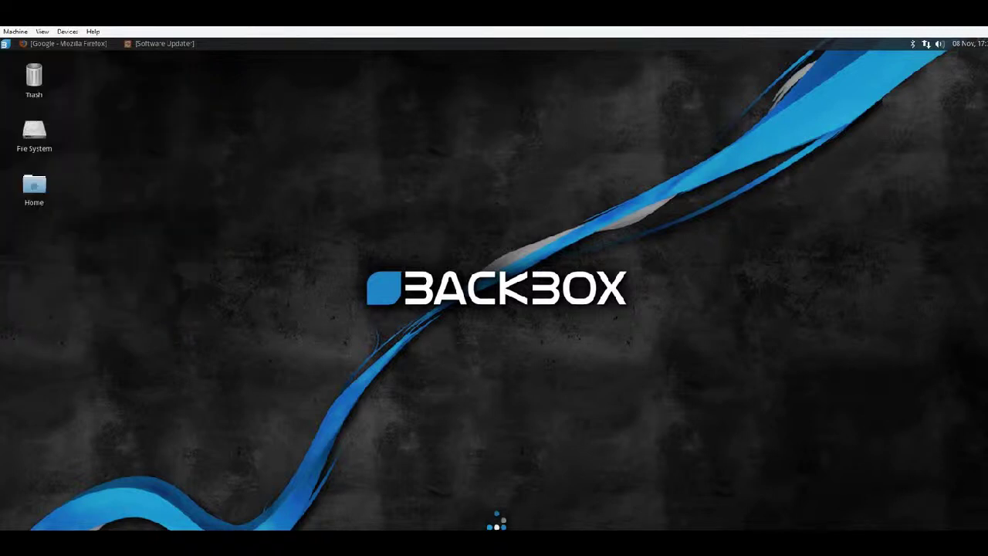
- Look at the Bluetooth and network connection tray menus, then dismiss them
click(913, 44)
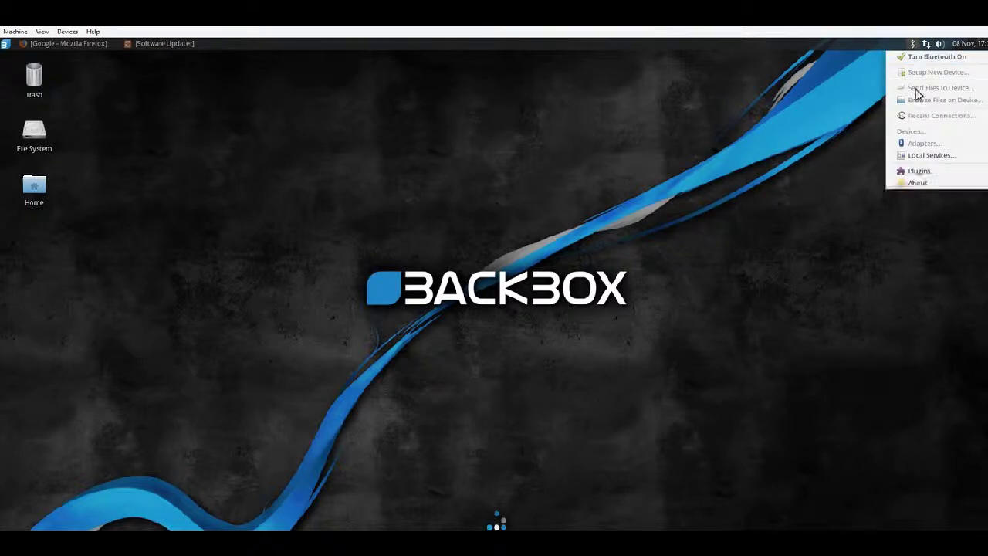
click(787, 178)
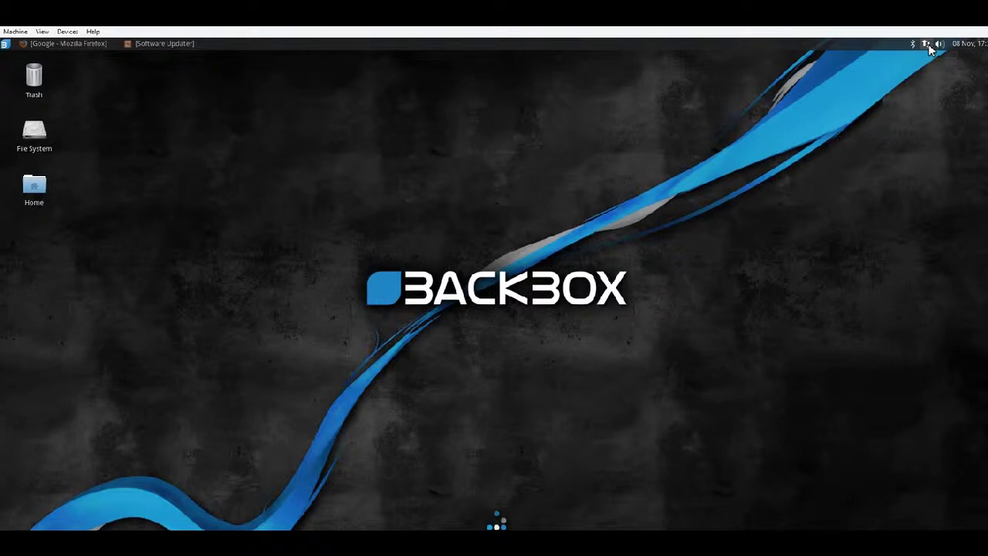
click(927, 44)
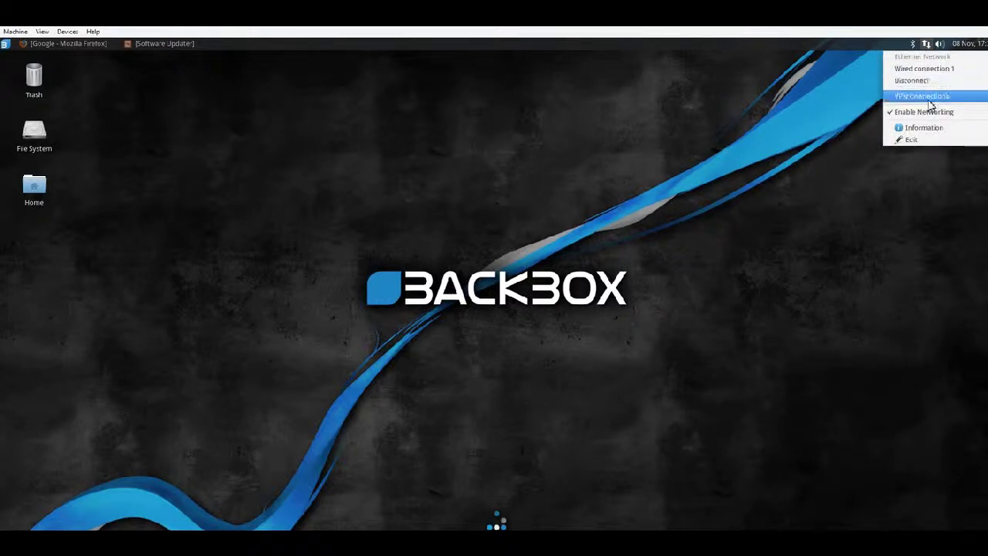
mouse_move(932, 99)
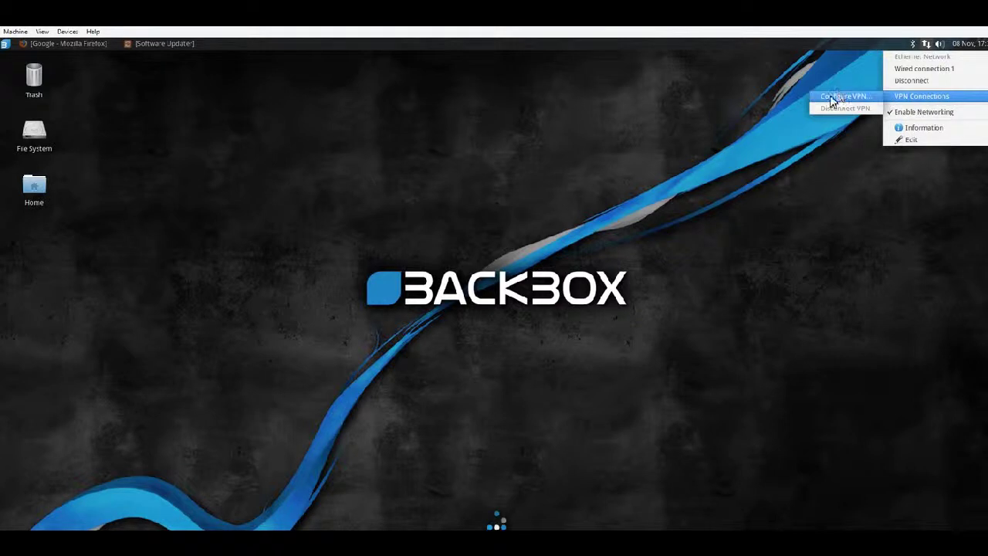
click(790, 128)
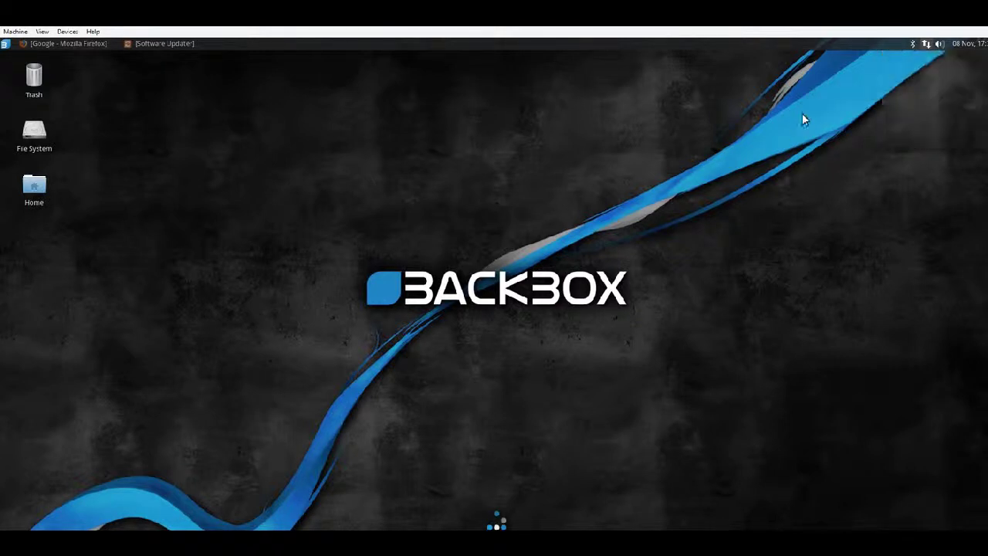
- Raise the system volume slightly from the volume tray slider
click(940, 46)
click(922, 68)
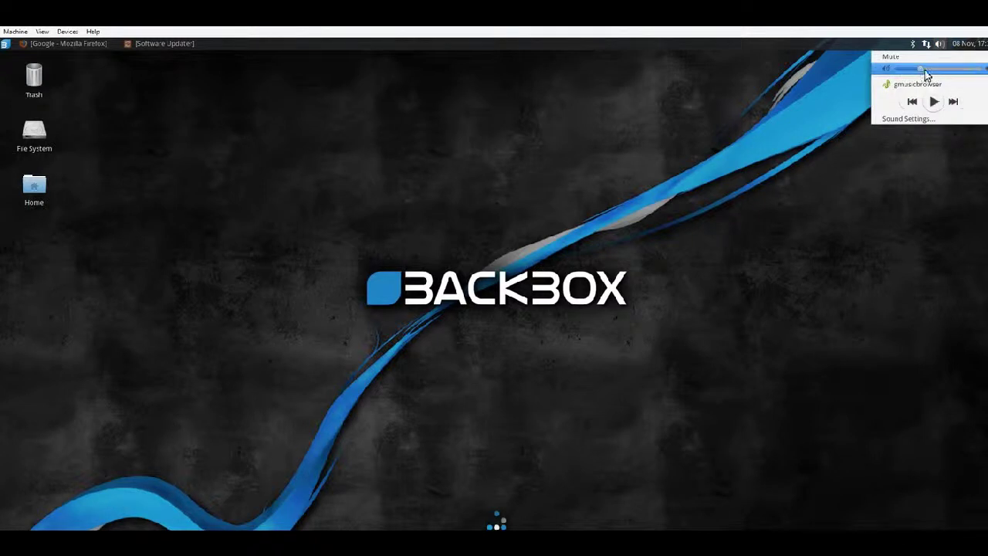
drag(925, 69, 939, 70)
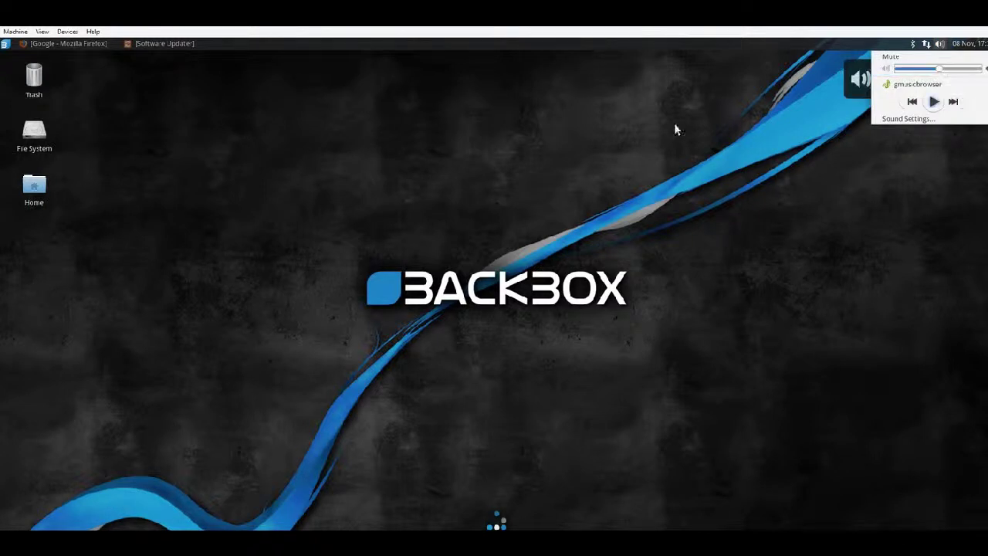
click(922, 118)
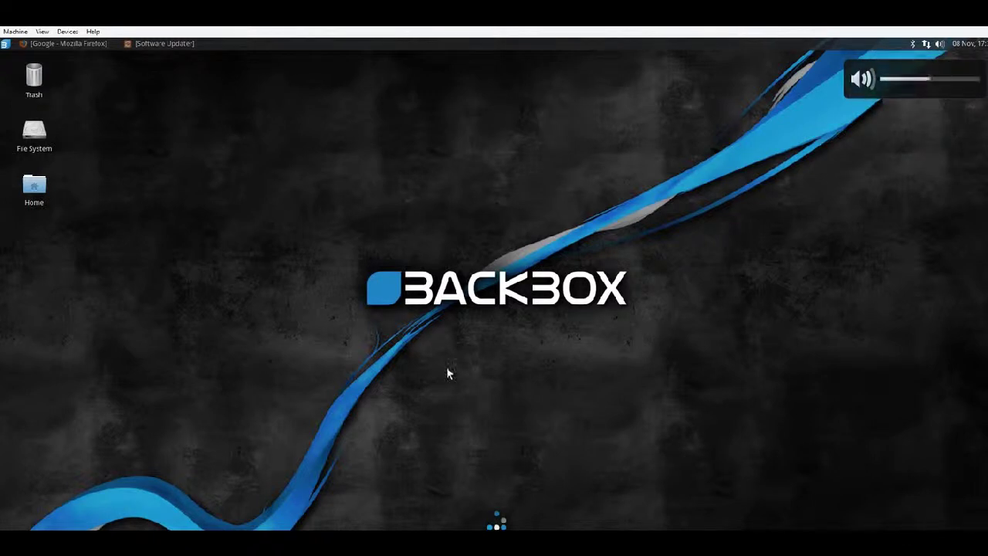
- Open the Home and File System folders from the desktop, then close both windows
click(41, 186)
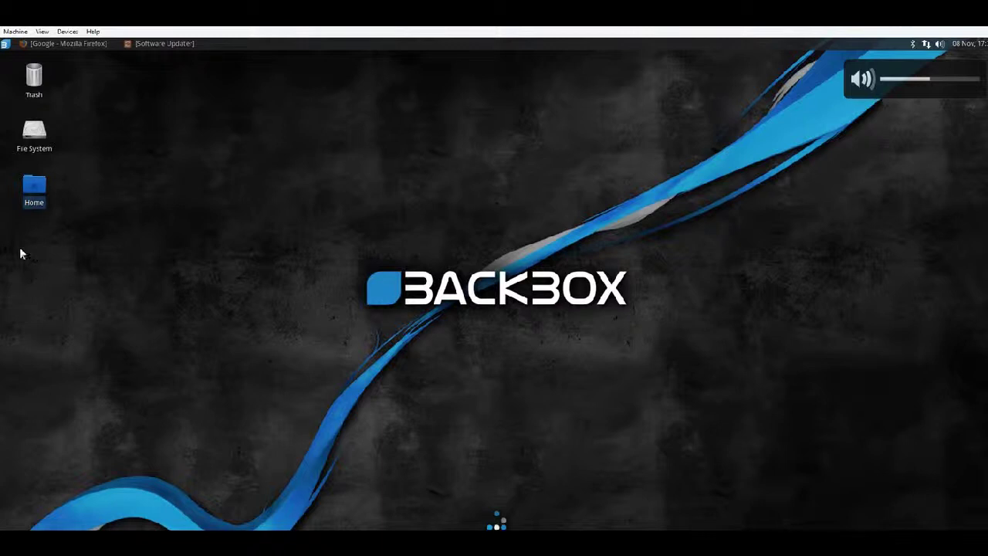
double_click(31, 194)
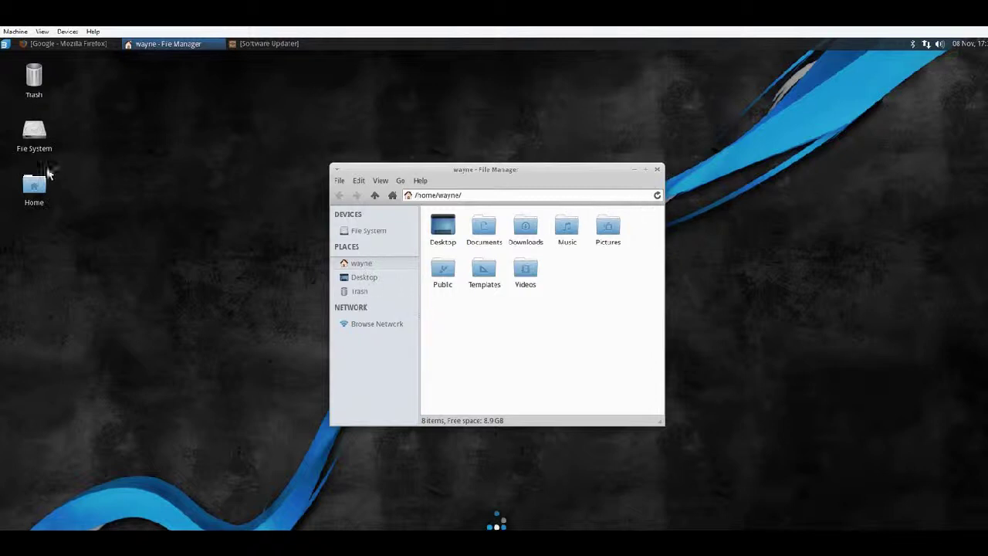
double_click(34, 135)
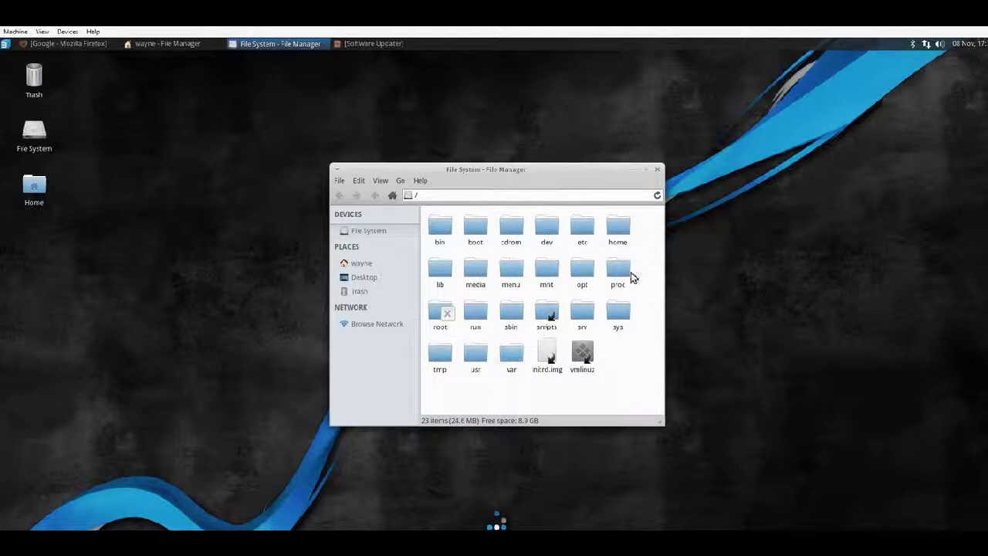
click(657, 169)
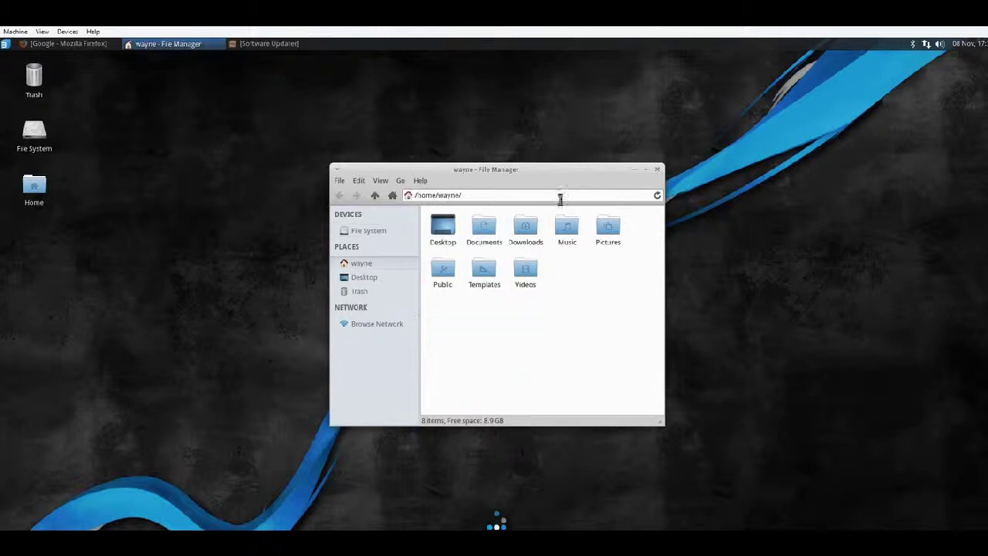
click(657, 170)
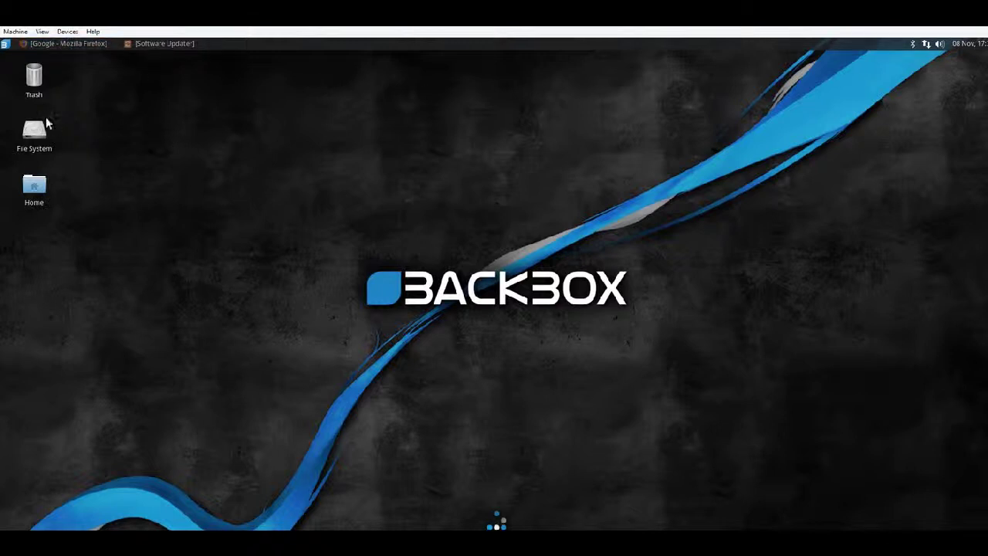
mouse_move(34, 75)
mouse_down()
mouse_move(216, 72)
mouse_move(246, 52)
mouse_move(205, 88)
mouse_move(84, 93)
mouse_move(39, 81)
mouse_move(80, 80)
mouse_move(95, 160)
mouse_move(88, 192)
mouse_move(149, 193)
mouse_move(76, 183)
mouse_move(35, 83)
mouse_up()
right_click(134, 207)
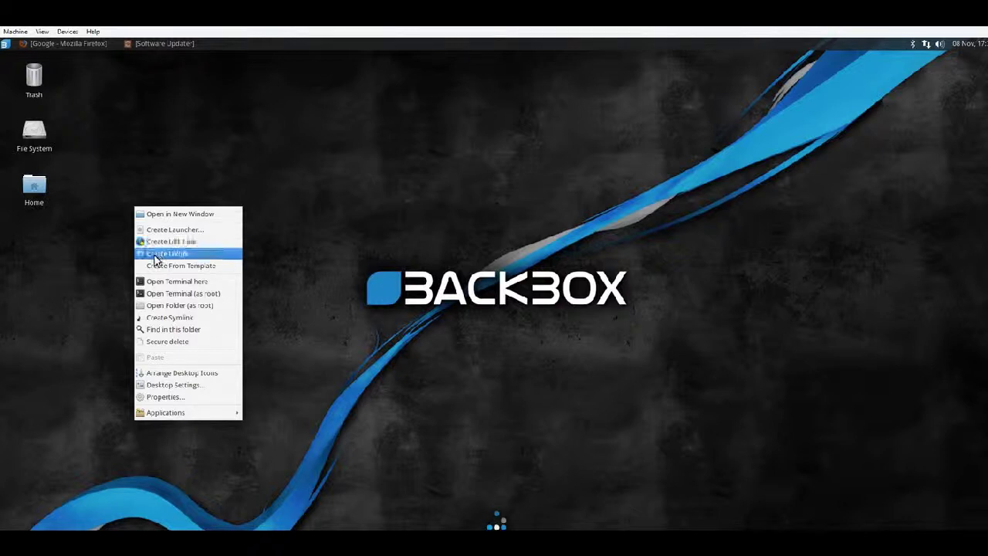
mouse_move(171, 266)
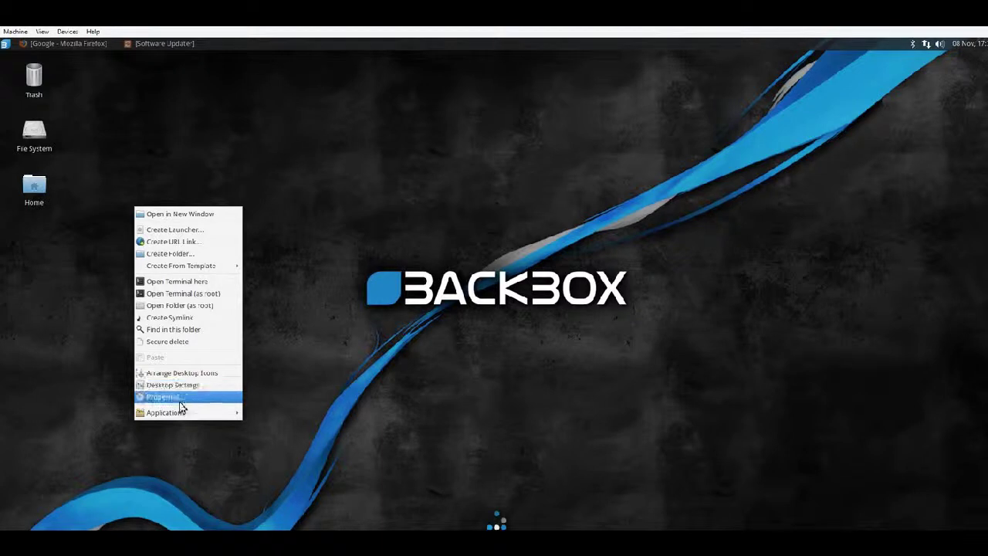
mouse_move(179, 413)
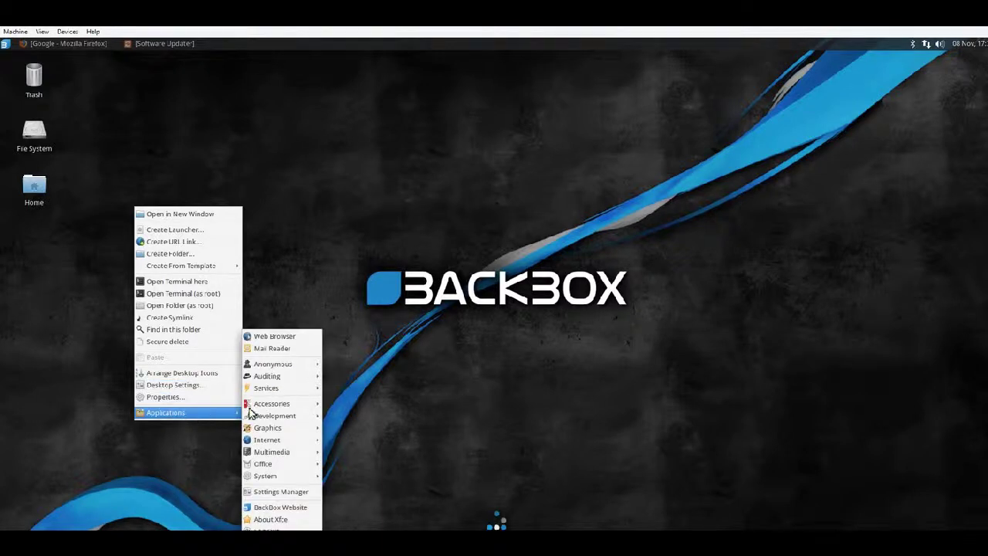
mouse_move(310, 408)
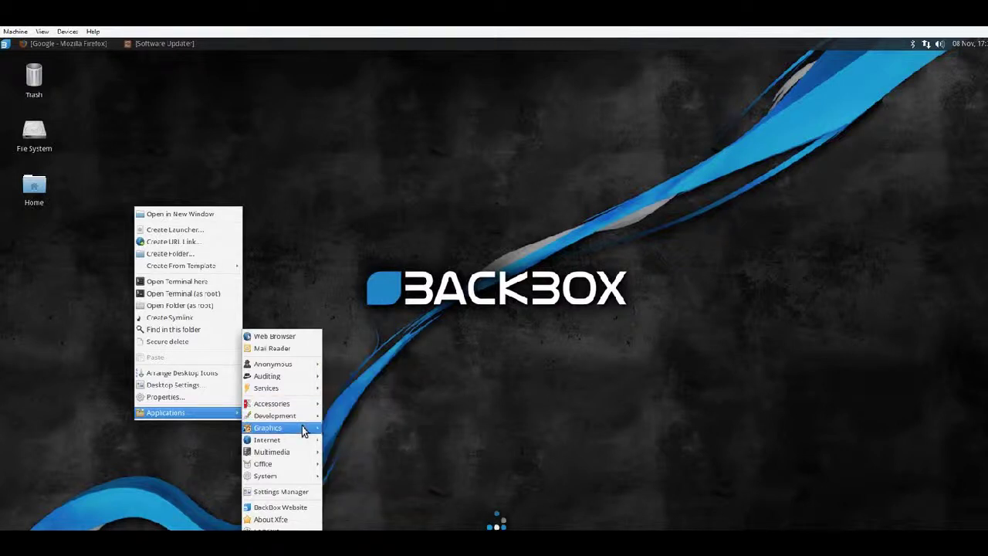
mouse_move(308, 429)
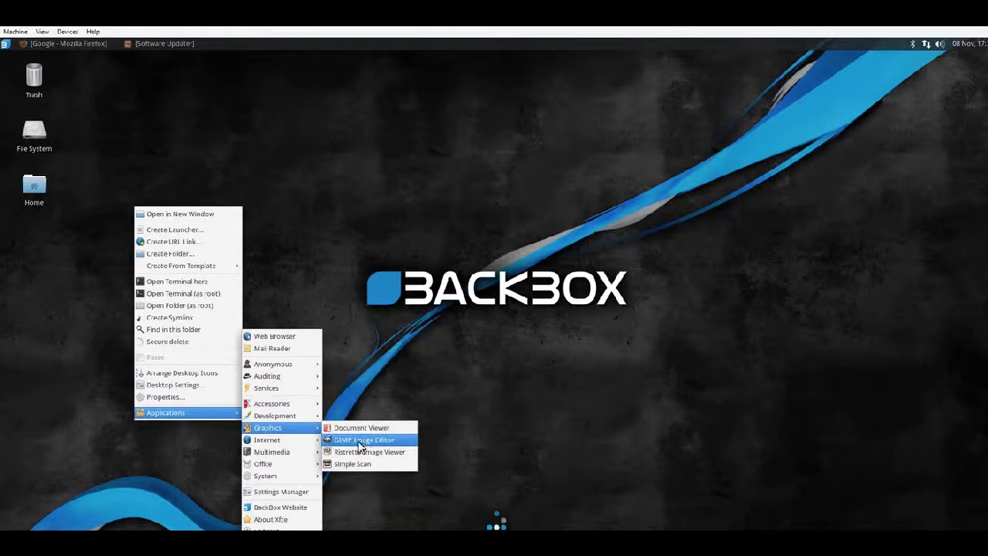
mouse_move(299, 446)
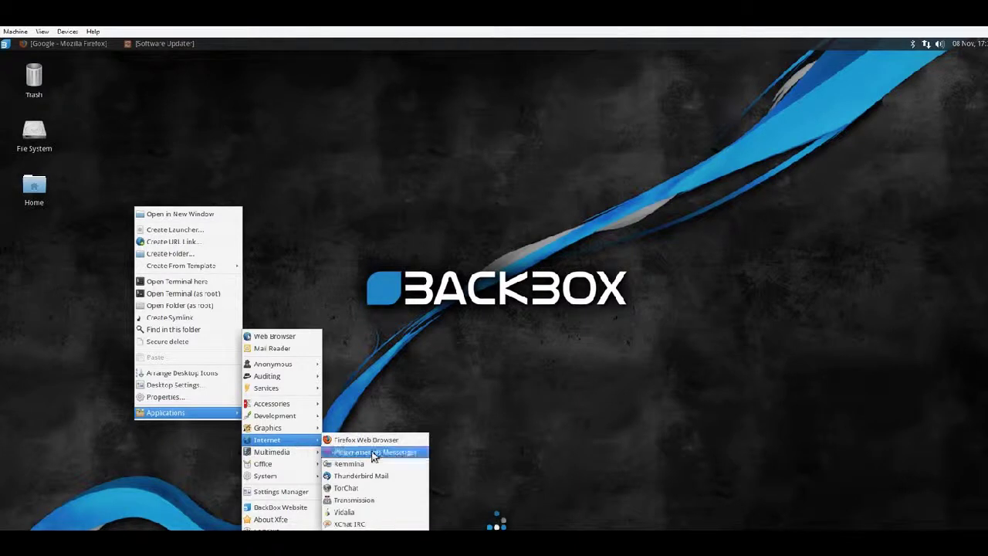
mouse_move(272, 454)
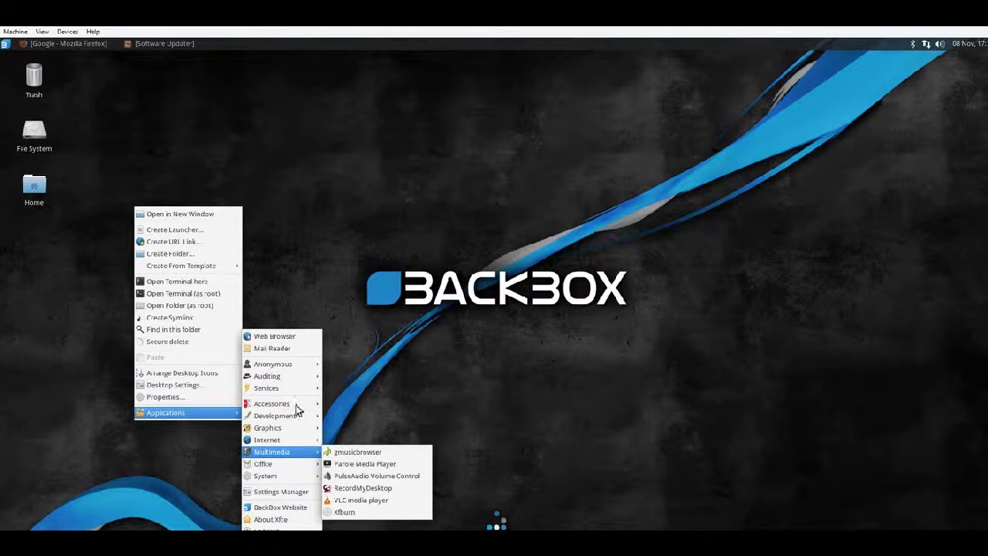
mouse_move(283, 375)
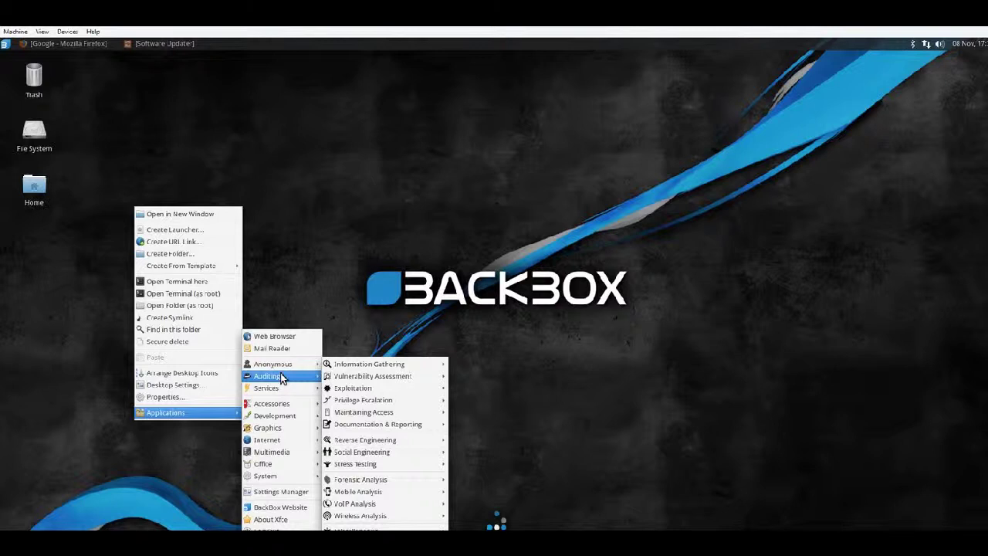
click(166, 296)
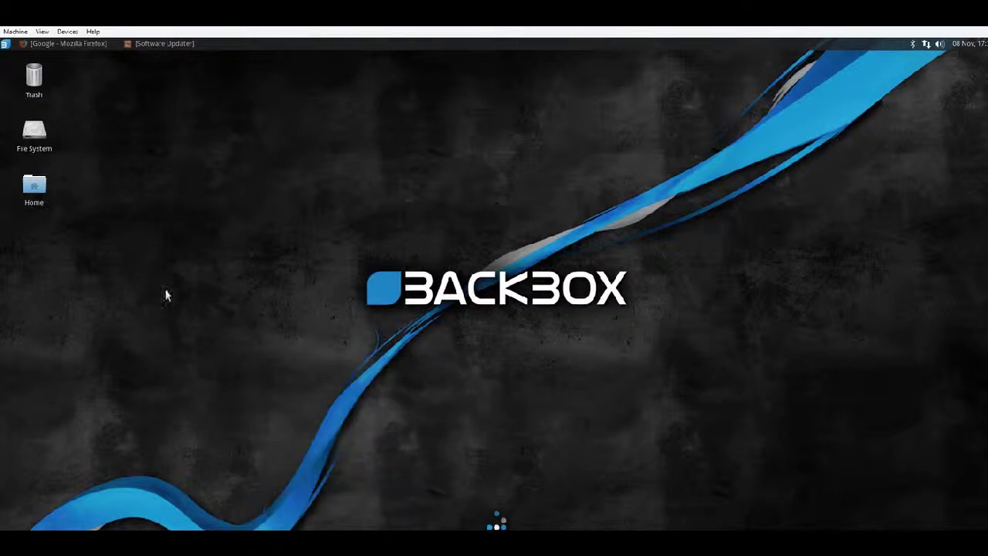
- Close Software Updater from its taskbar button and open the application menu
right_click(148, 44)
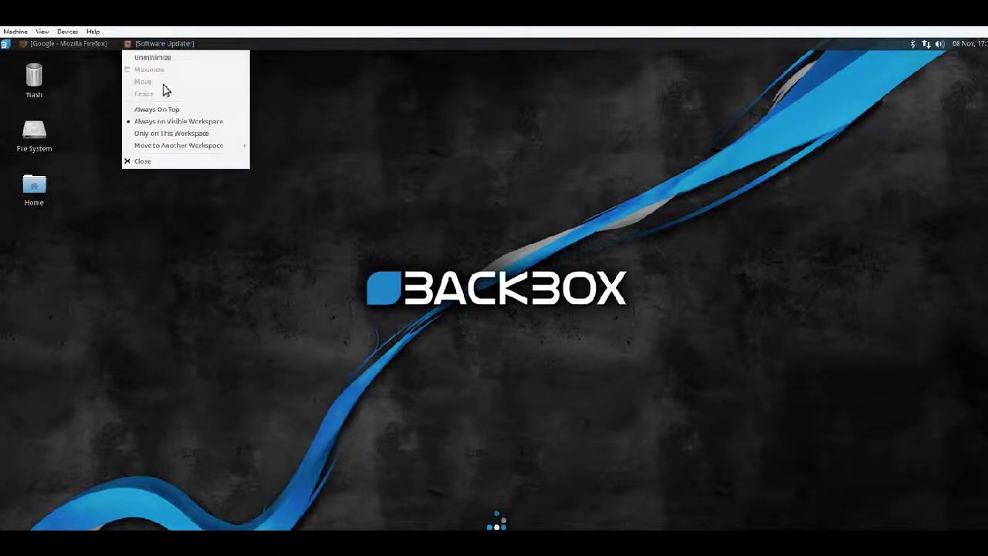
click(162, 162)
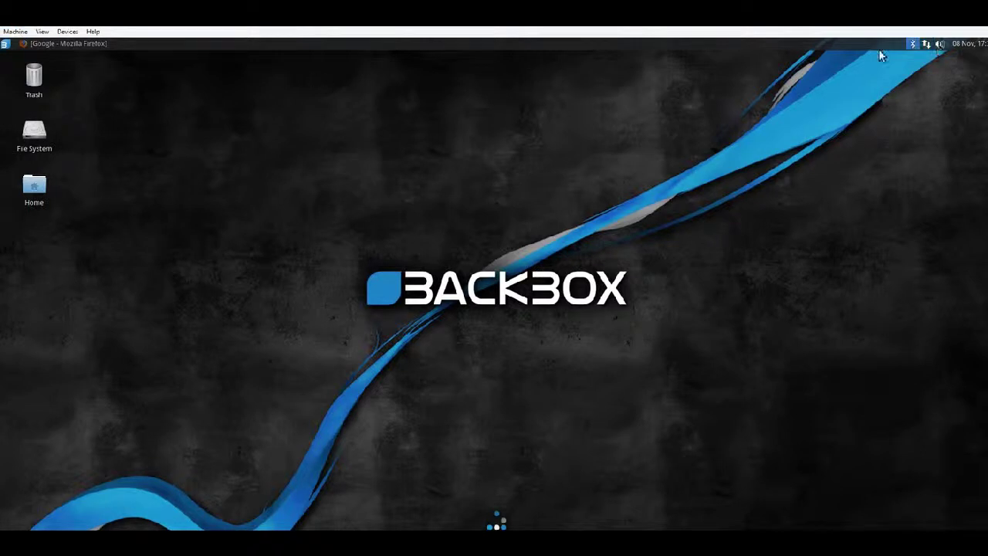
click(5, 45)
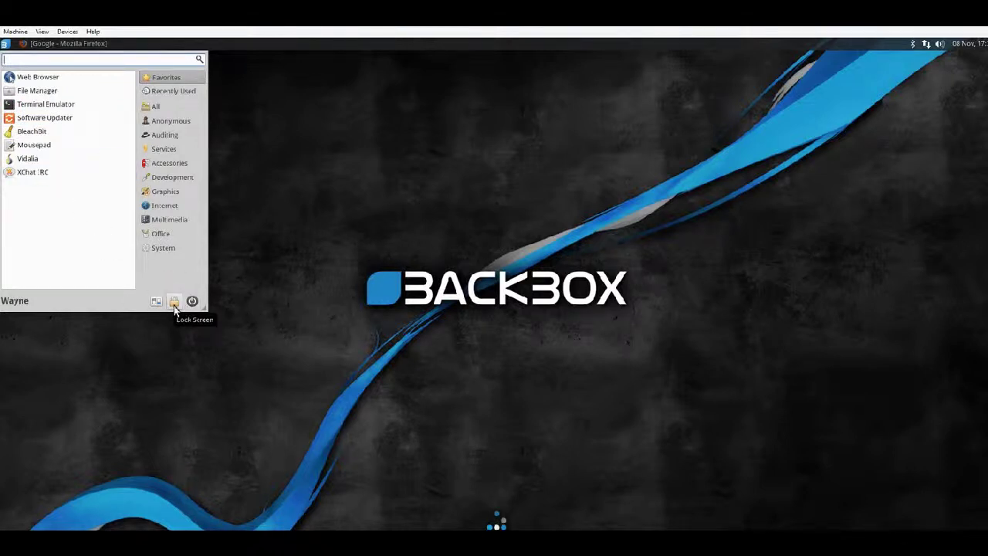
- Browse the Recently Used, Office, Services and Multimedia categories, then launch All Settings
click(174, 91)
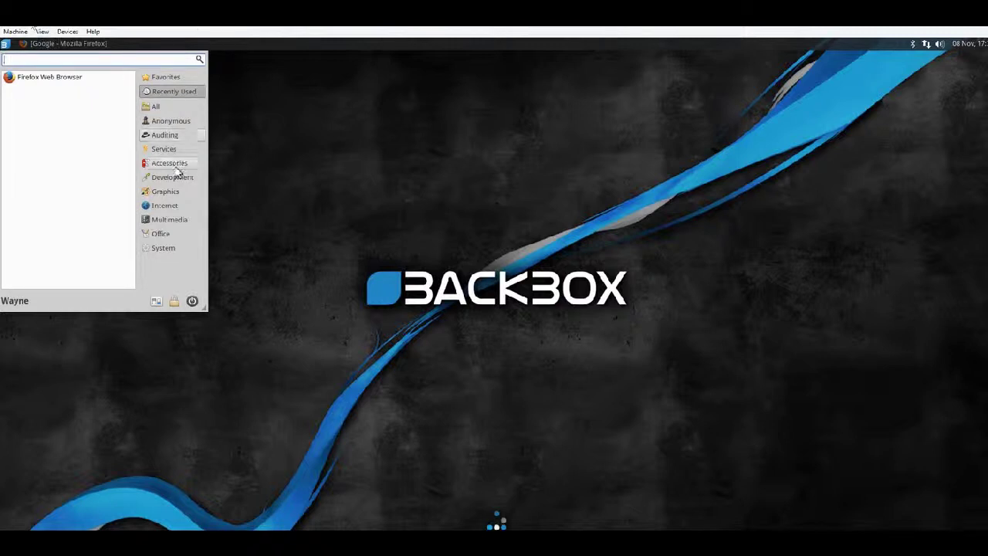
click(159, 234)
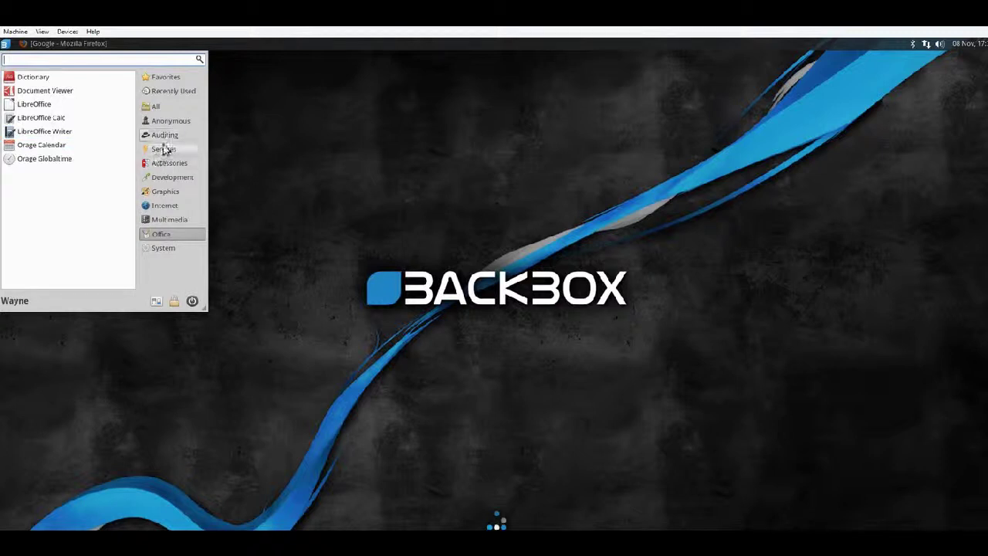
click(188, 149)
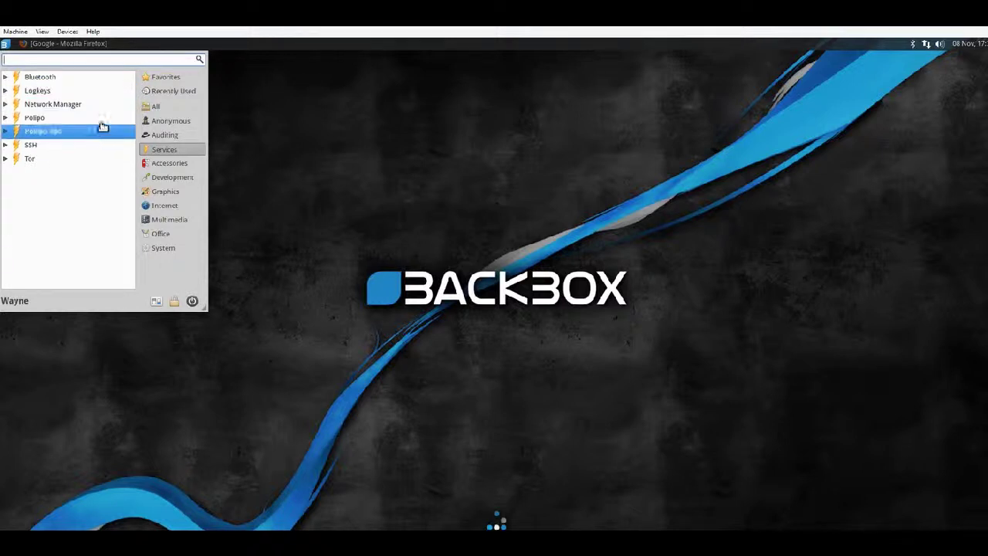
click(172, 220)
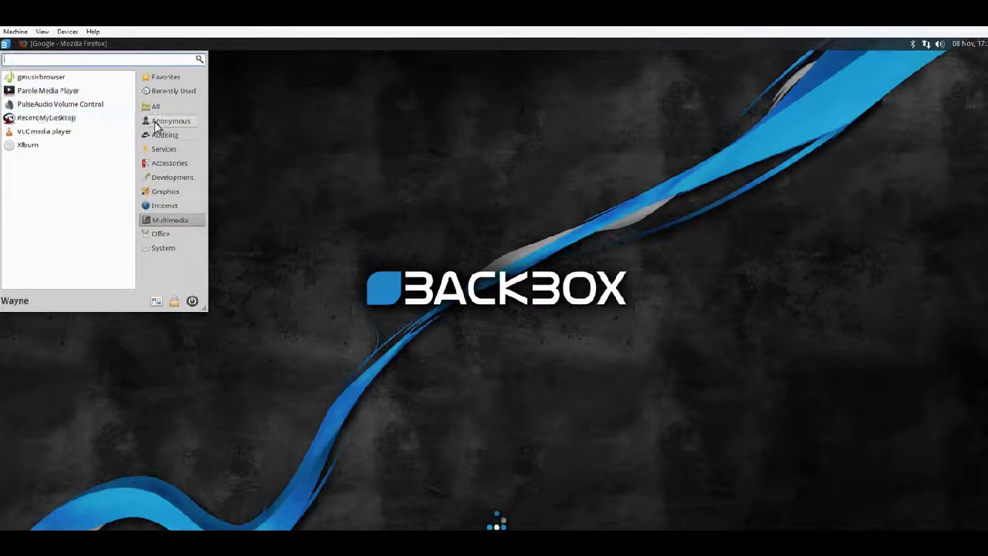
mouse_move(158, 114)
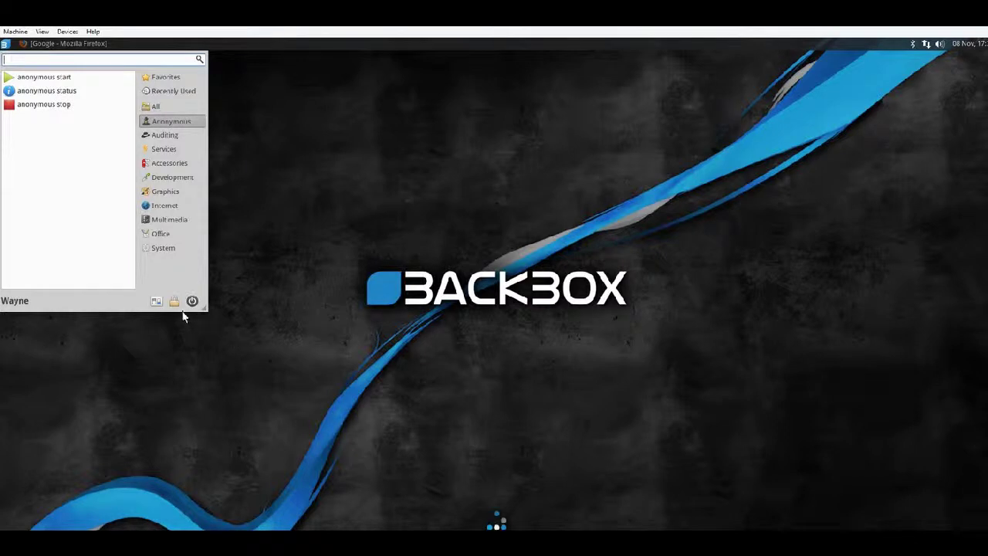
click(155, 302)
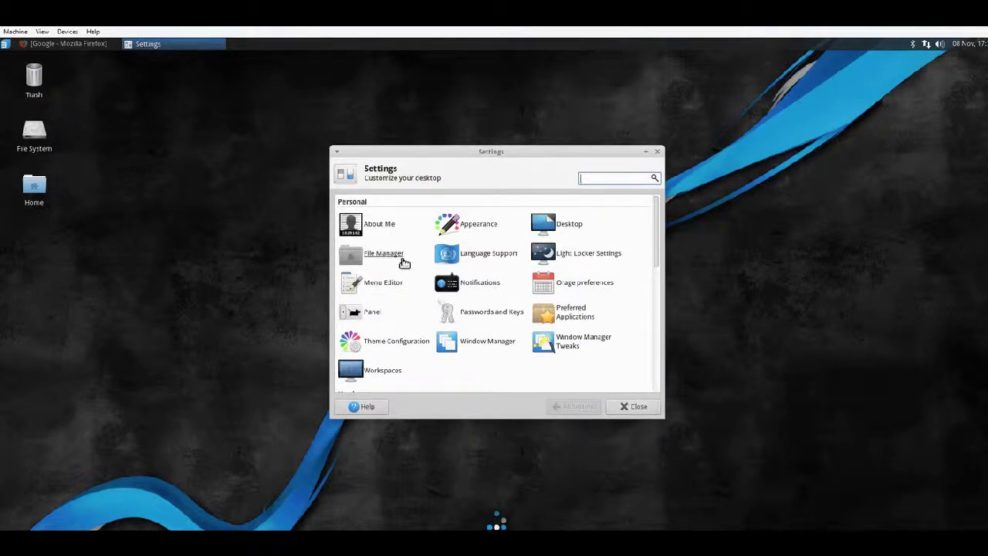
- Scroll through the Hardware, System and Other settings sections and back up to Personal
scroll(469, 266, down, 2)
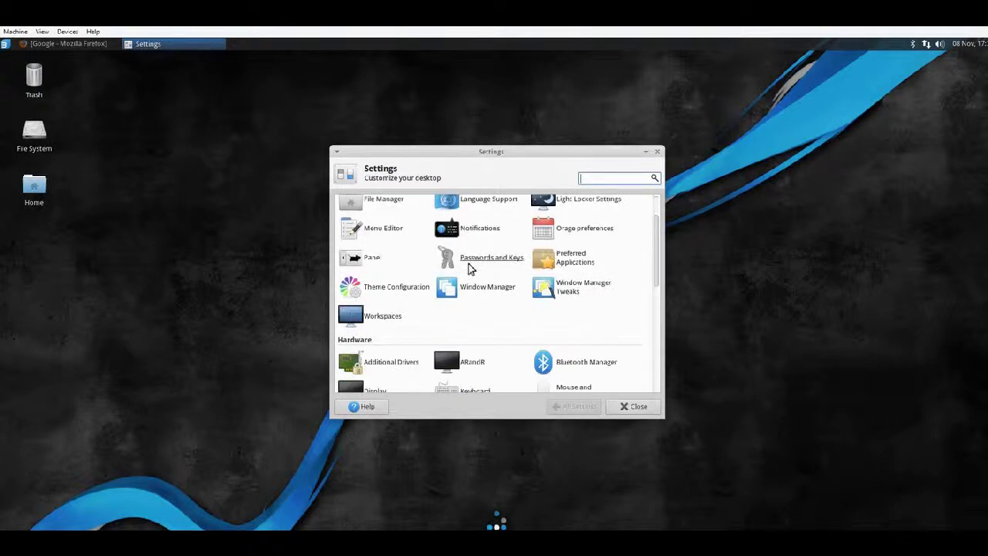
scroll(463, 262, down, 3)
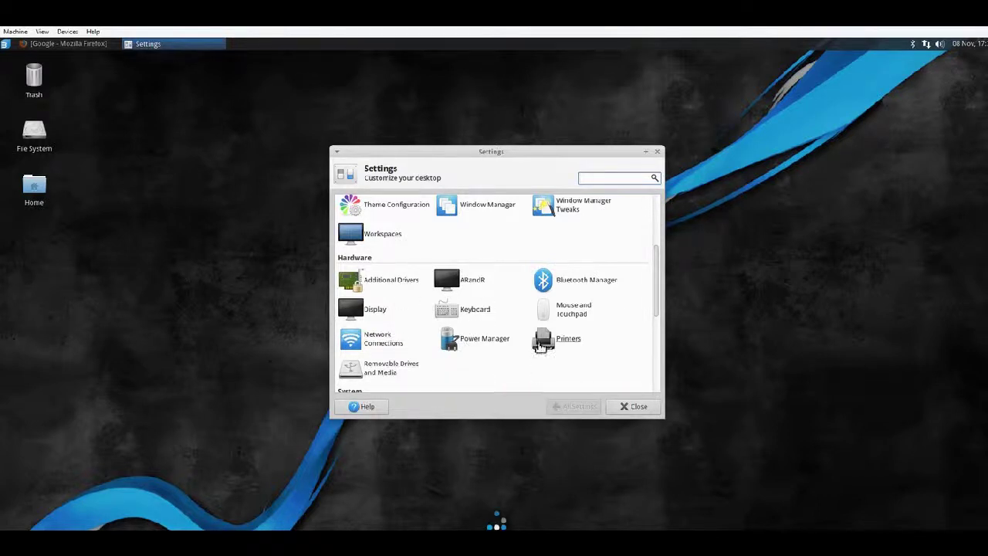
scroll(501, 355, down, 3)
scroll(437, 324, down, 3)
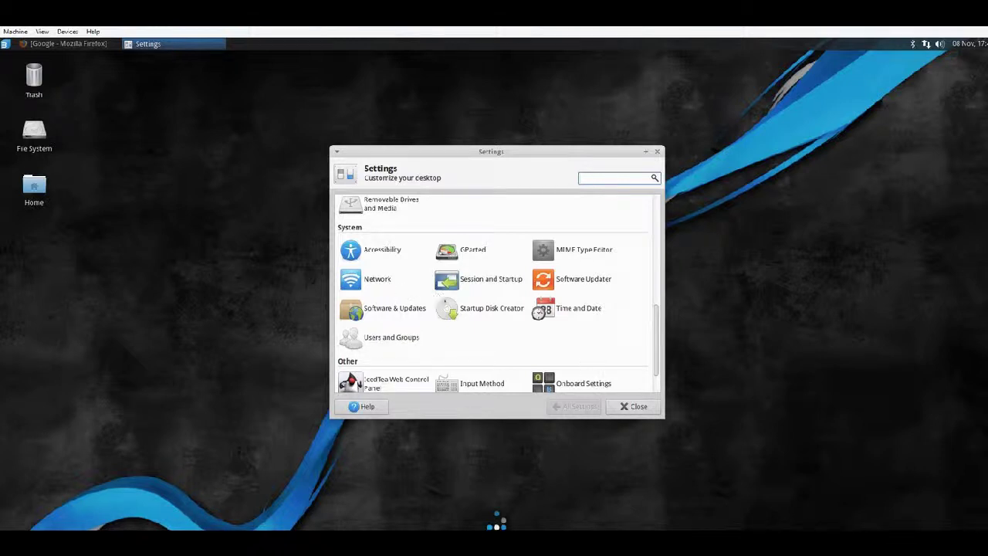
scroll(543, 346, down, 2)
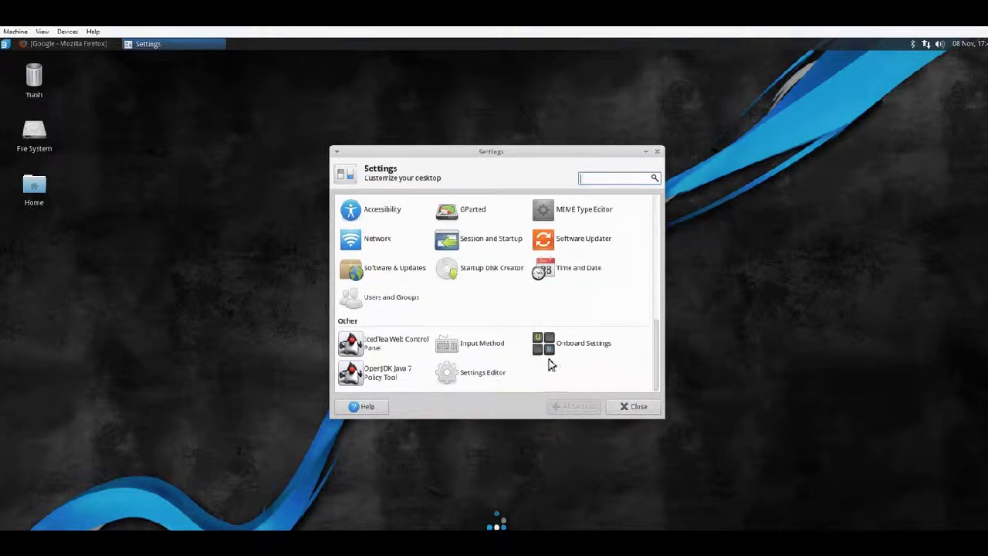
scroll(550, 364, up, 12)
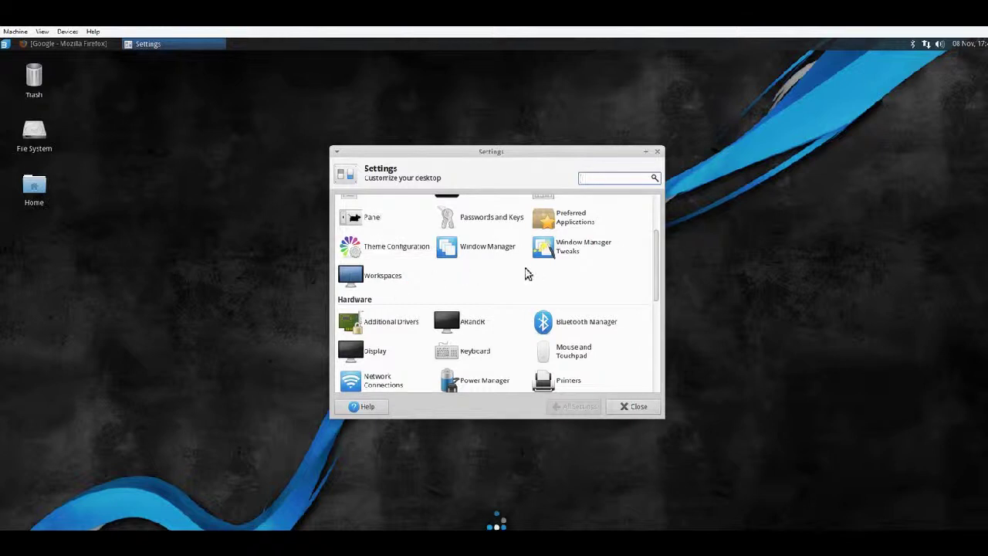
scroll(527, 274, up, 4)
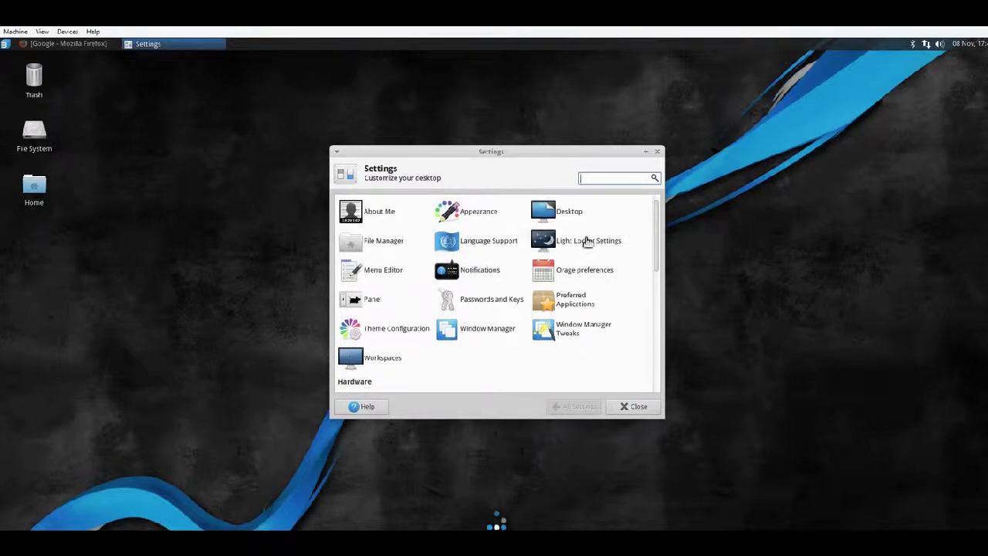
scroll(533, 247, up, 1)
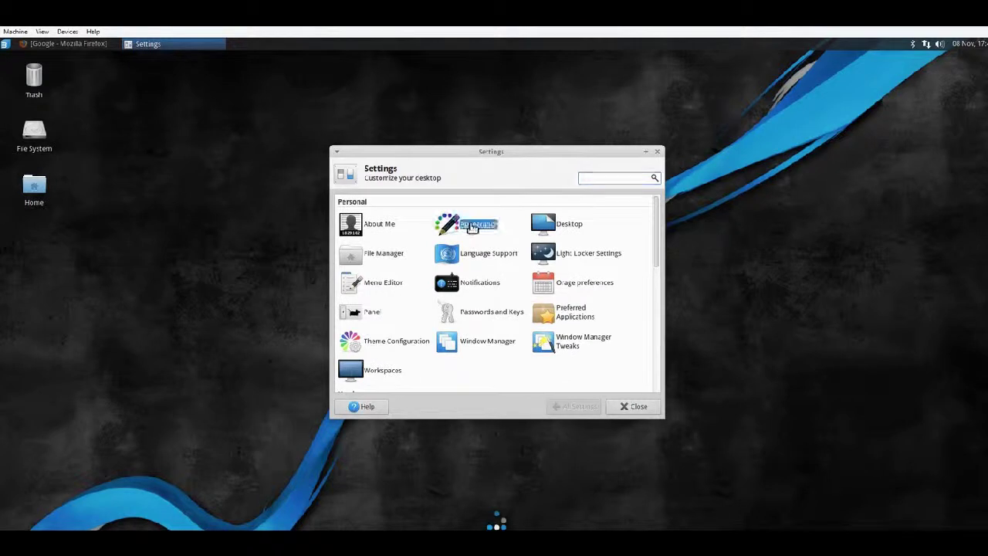
- In Appearance, try Bluebird, Adwaita, Orion and Raleigh styles, settle on Greybird, then close
click(473, 226)
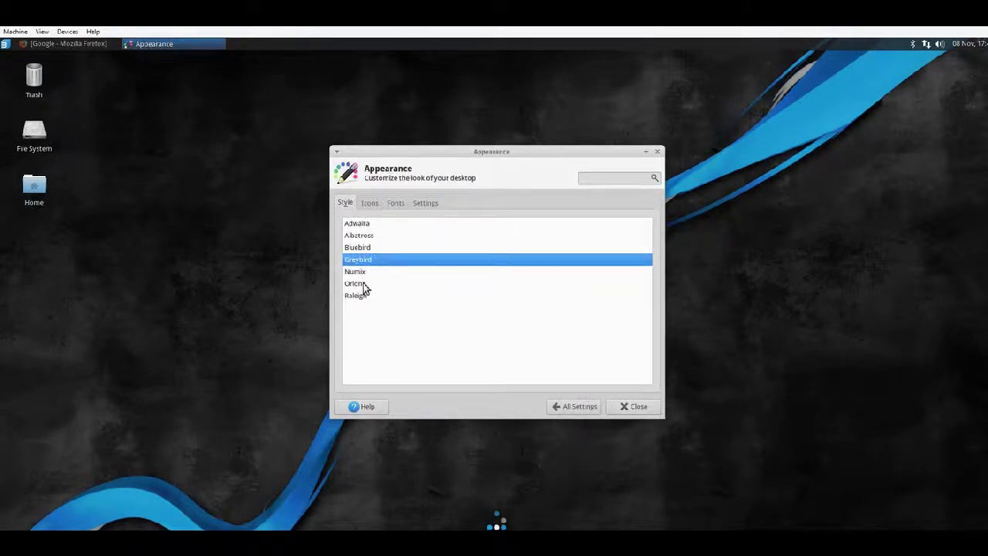
click(367, 247)
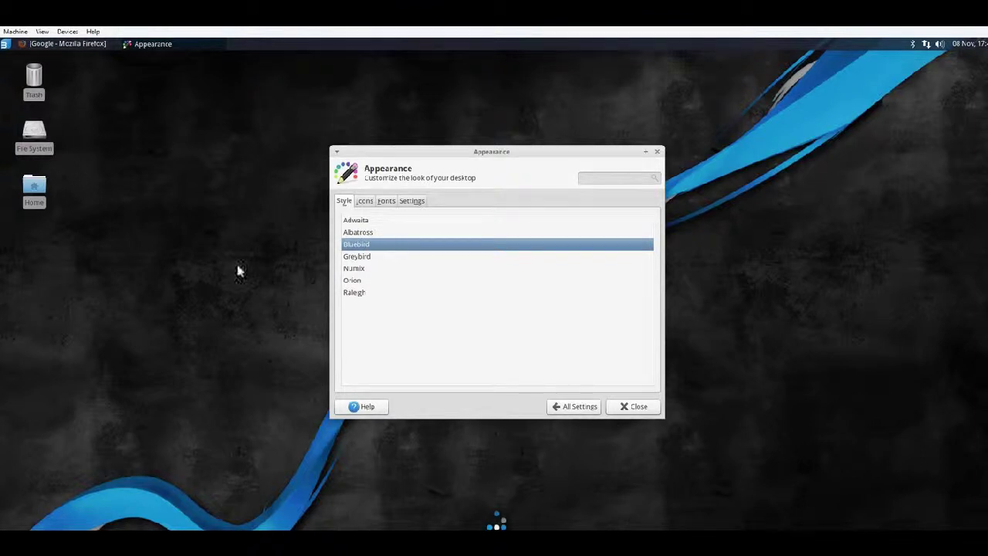
click(358, 222)
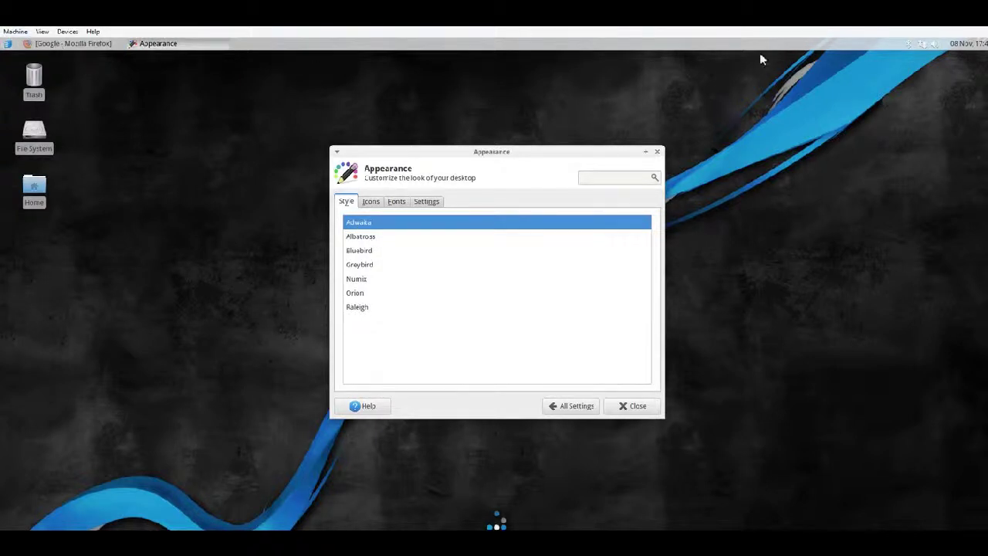
click(393, 292)
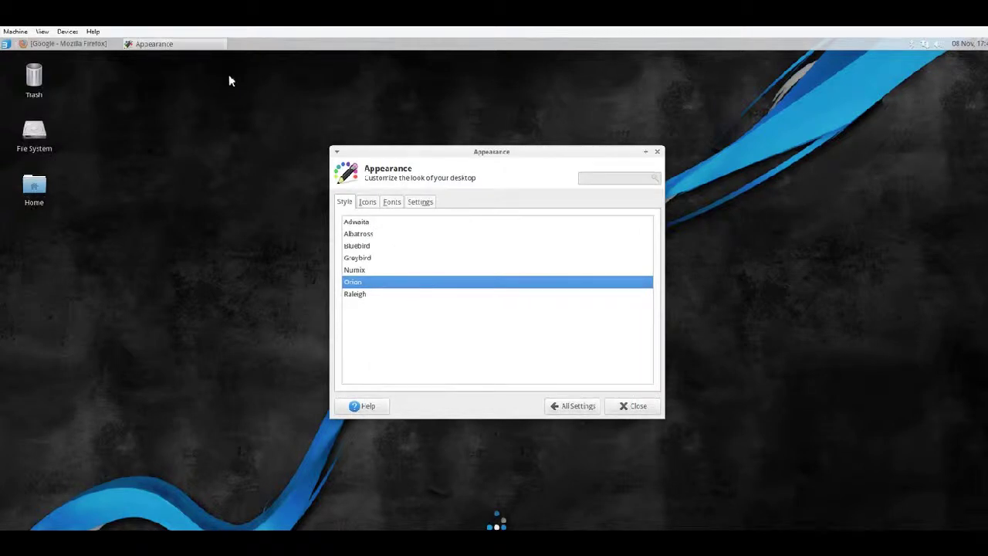
click(370, 258)
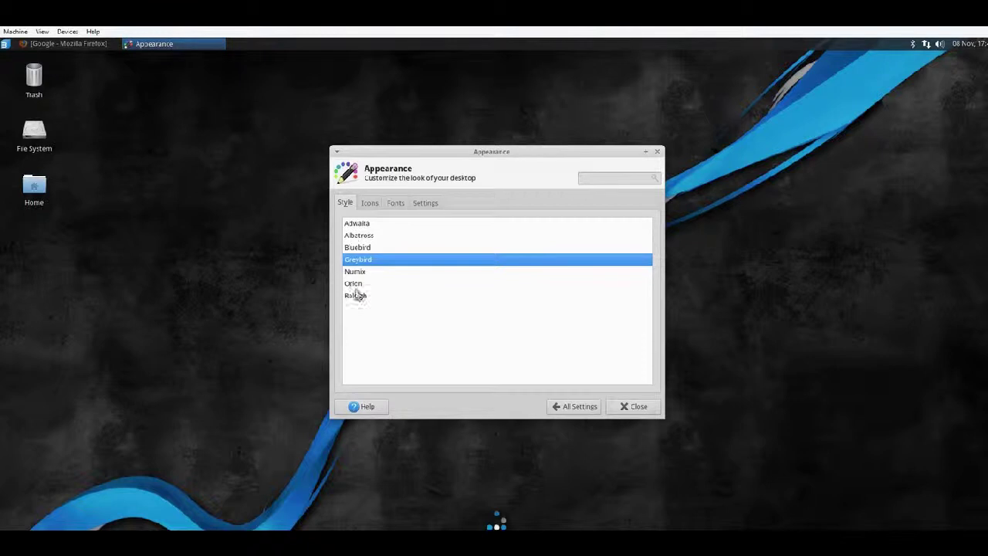
click(361, 296)
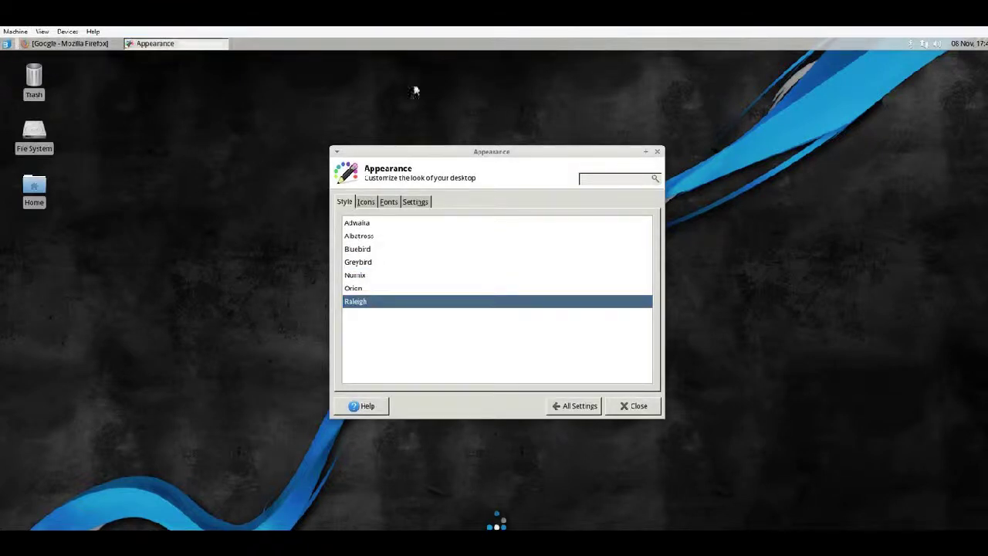
click(377, 223)
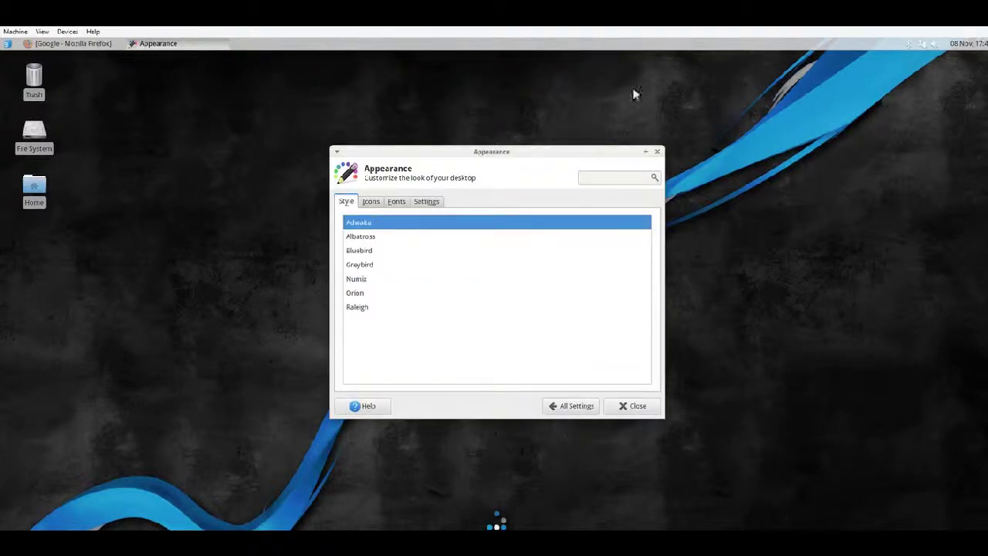
click(402, 265)
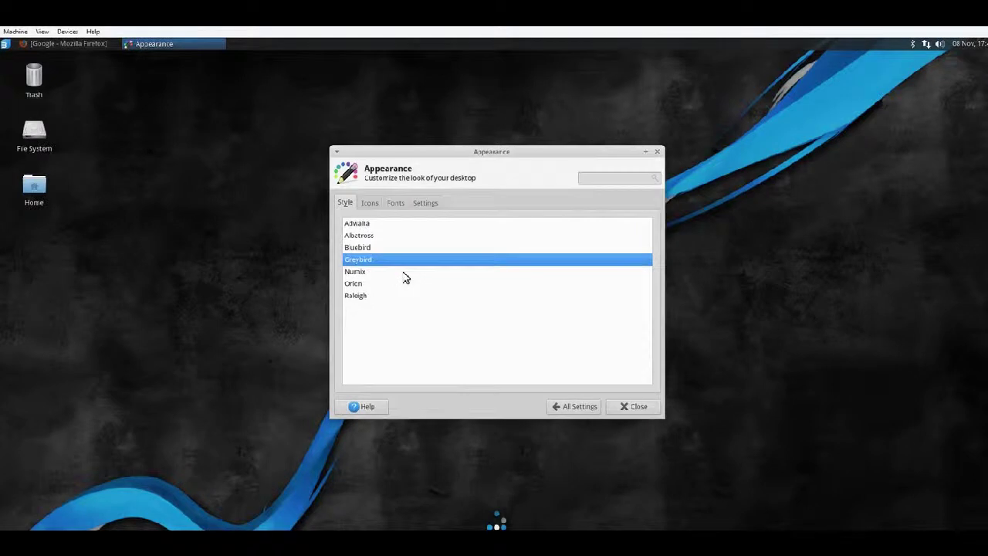
click(632, 407)
- Open the desktop context menu, dismiss it, and reopen it beside the Home icon
drag(209, 140, 758, 377)
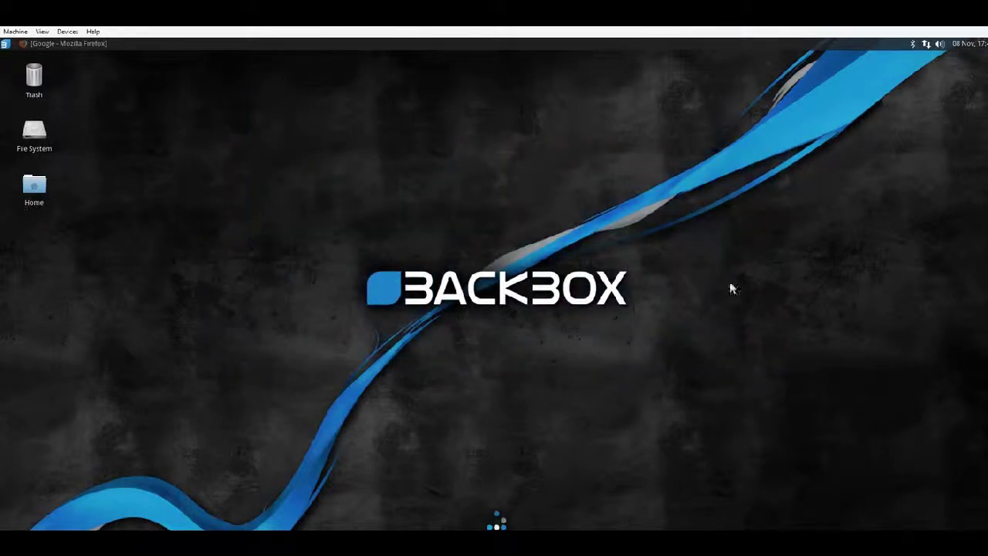
right_click(525, 182)
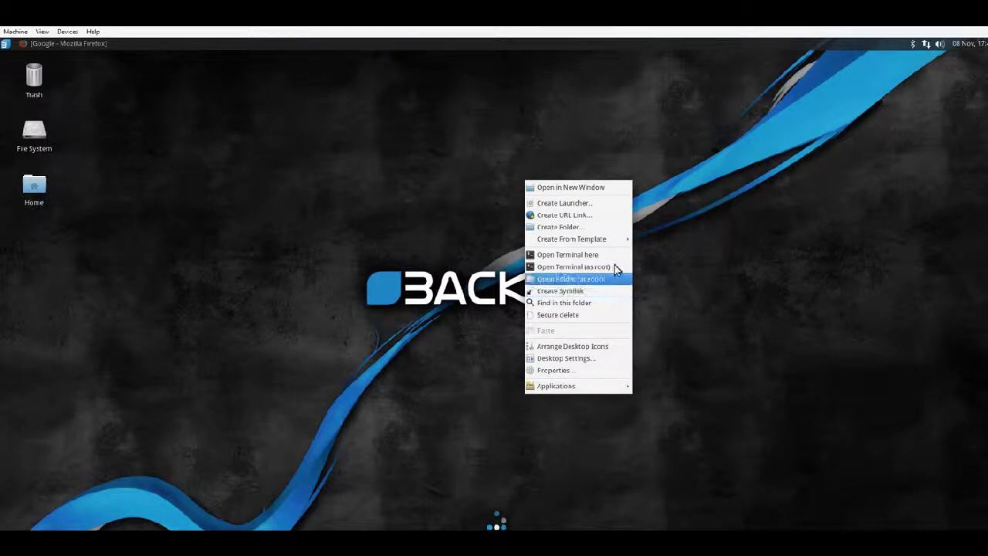
mouse_move(618, 243)
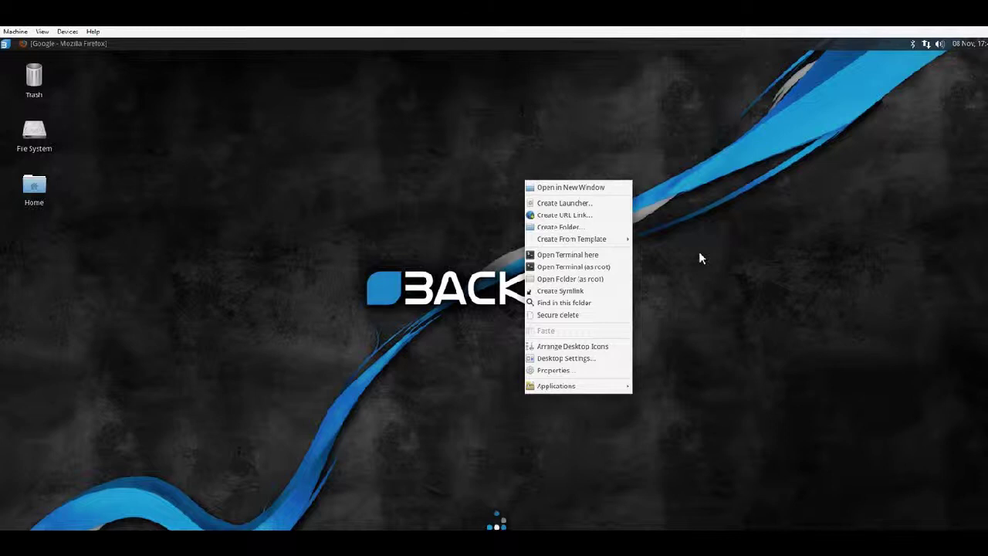
click(366, 238)
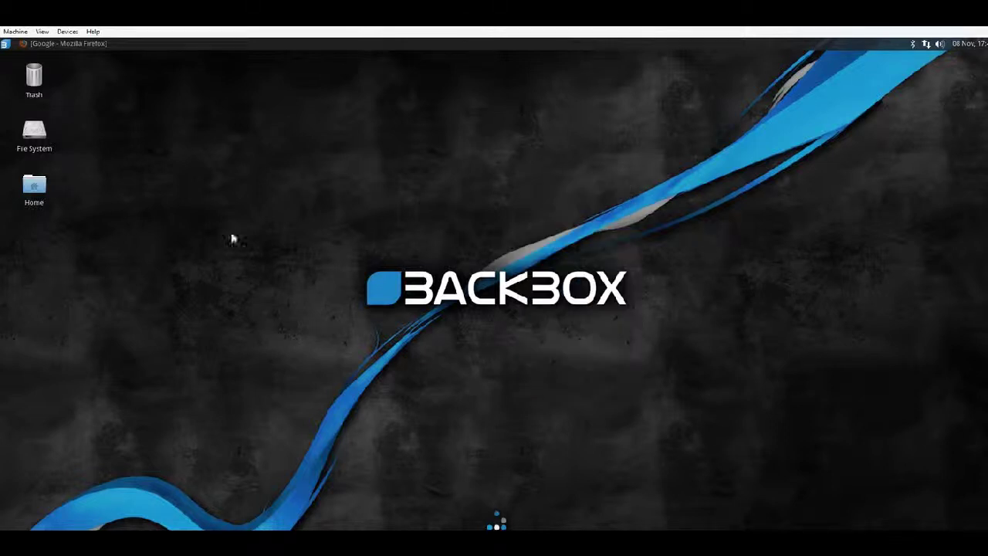
right_click(116, 194)
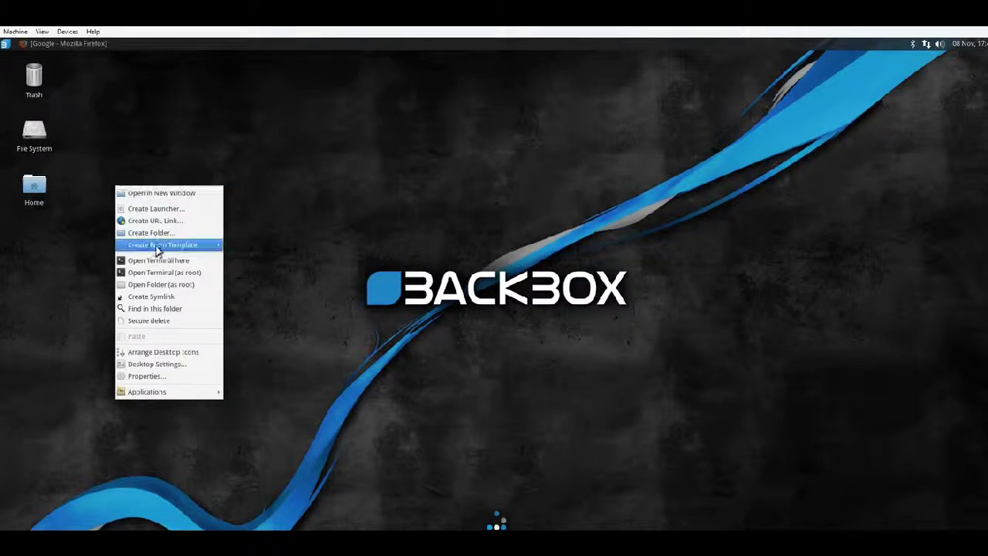
- Start a new desktop URL link named Google pointing to google.com
click(191, 222)
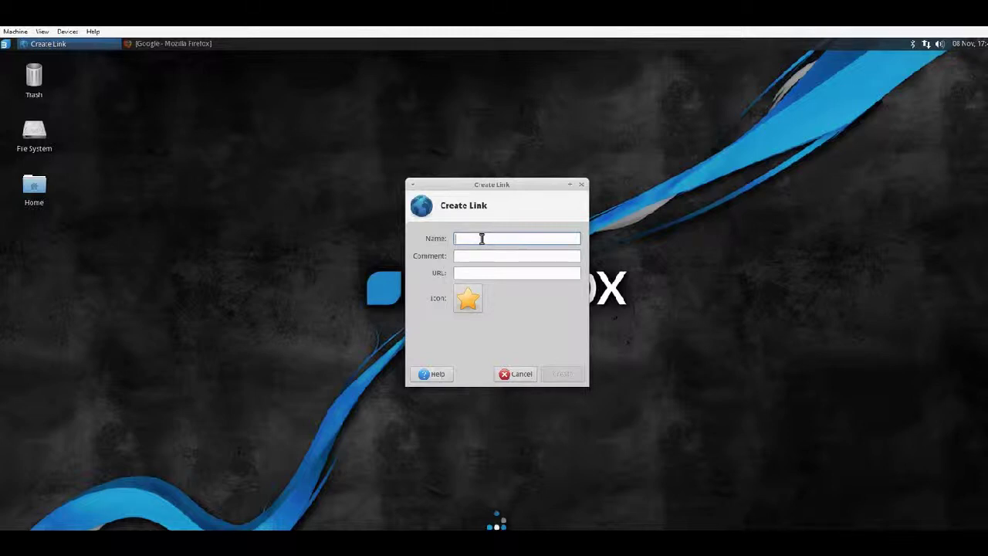
text(Google)
click(469, 255)
click(467, 276)
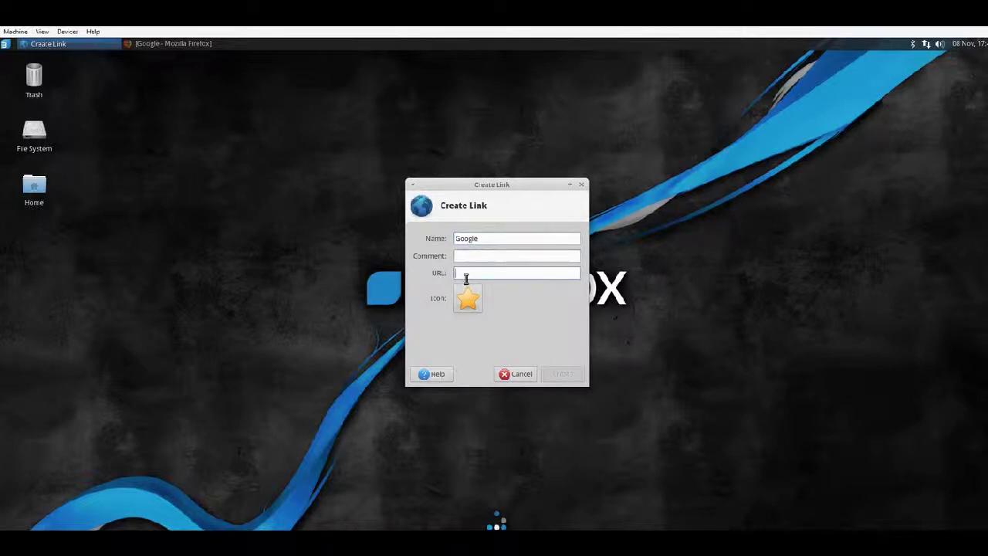
text(google)
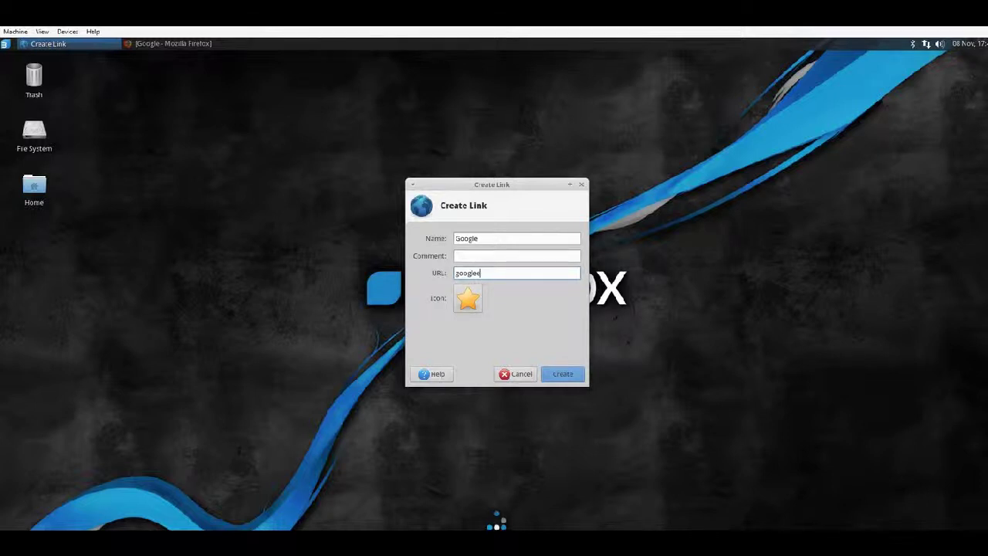
text(e)
key(BackSpace)
text(.com)
- Give the link the window-close X icon and create it on the desktop
click(469, 301)
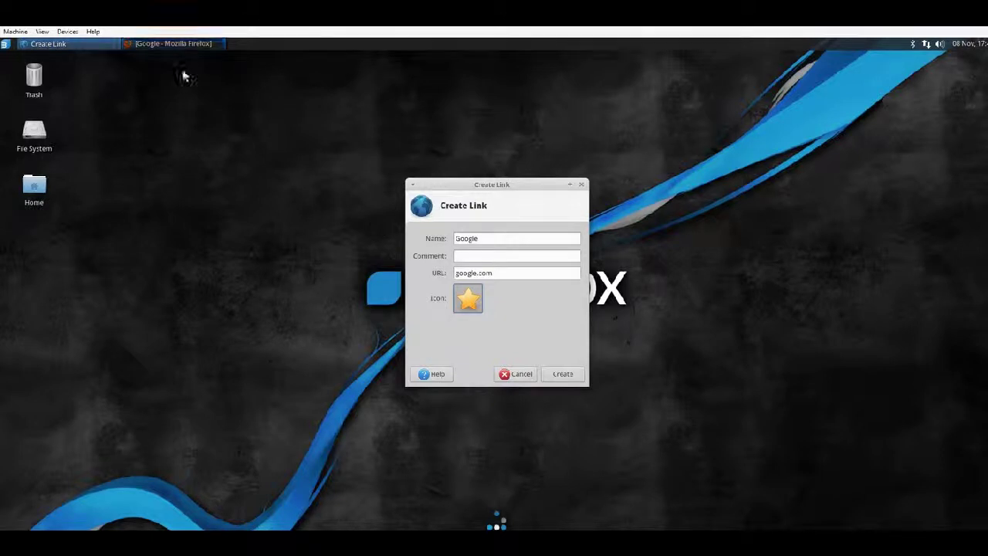
click(562, 375)
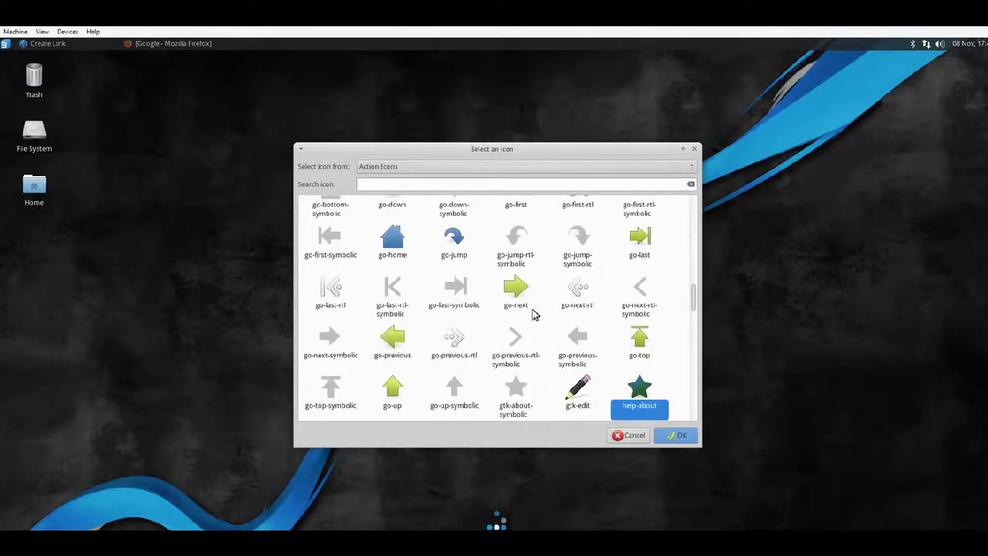
drag(693, 309, 693, 398)
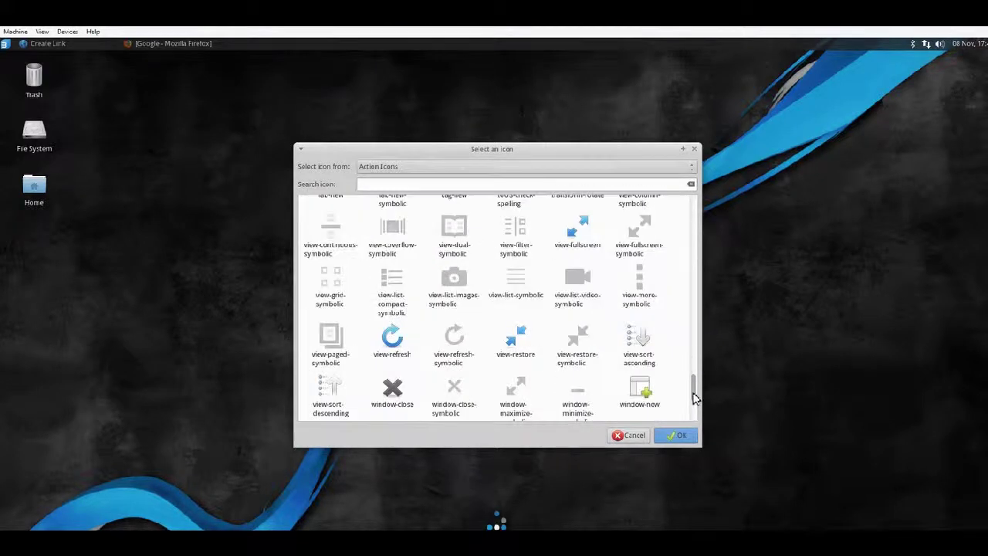
click(394, 390)
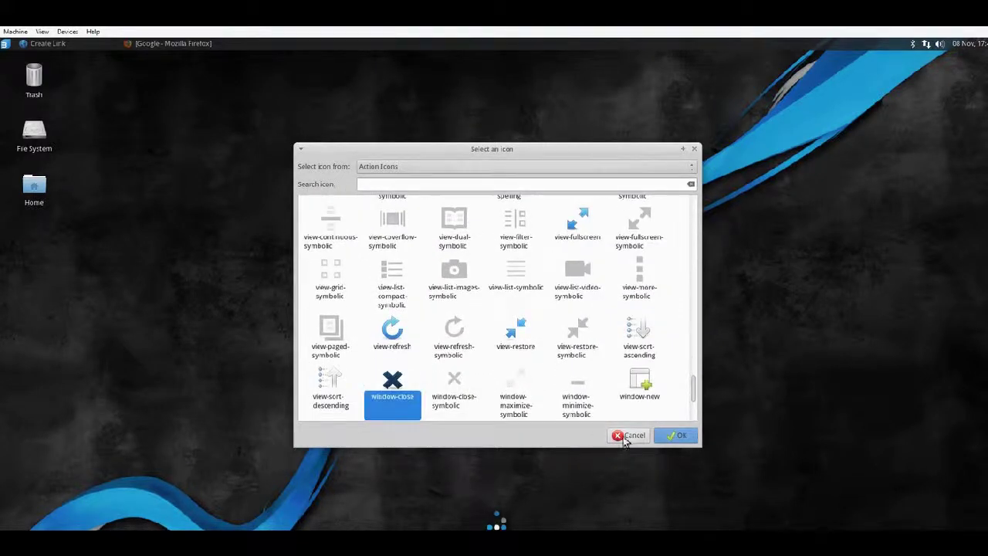
click(673, 435)
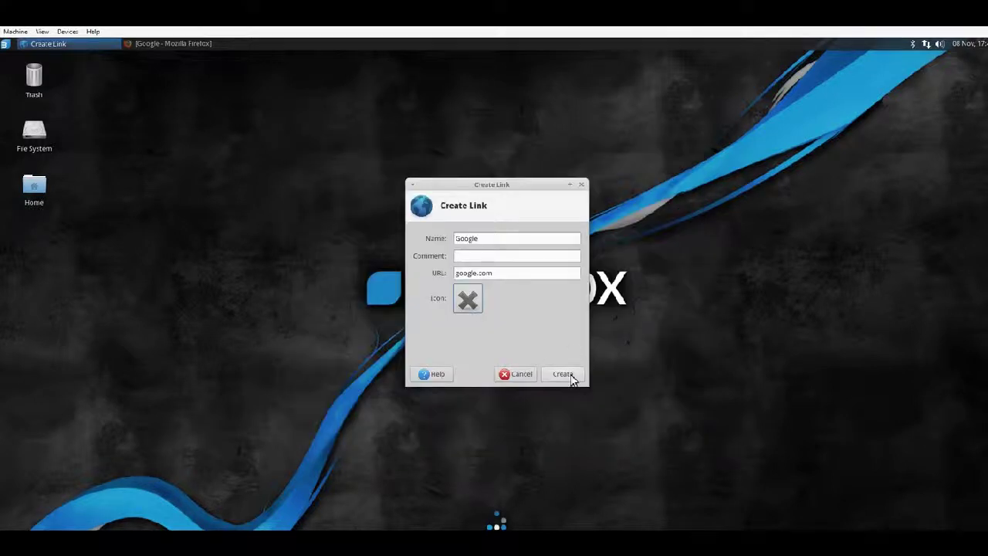
click(571, 378)
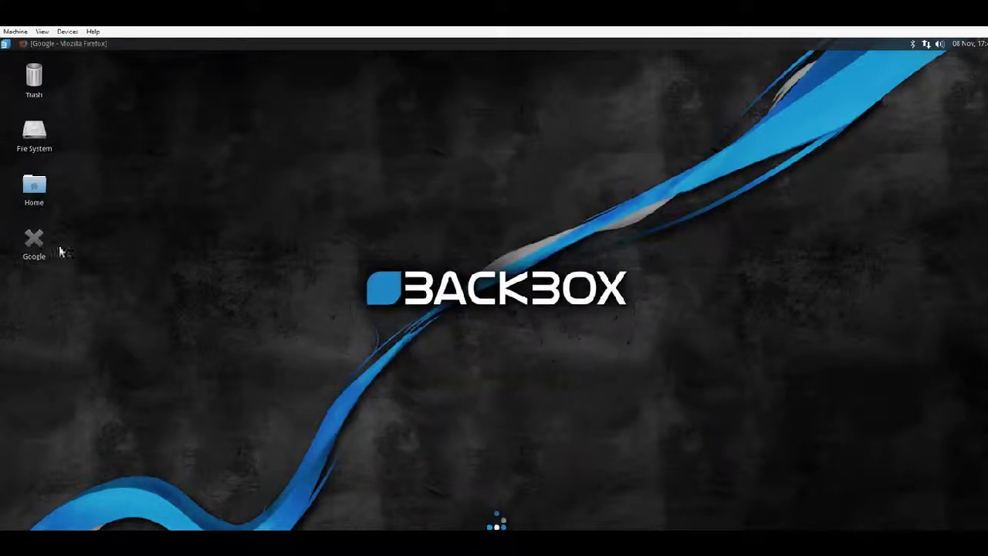
- Launch the Google link anyway, dismiss the google.com URI-scheme error, then delete the link
click(36, 242)
double_click(36, 242)
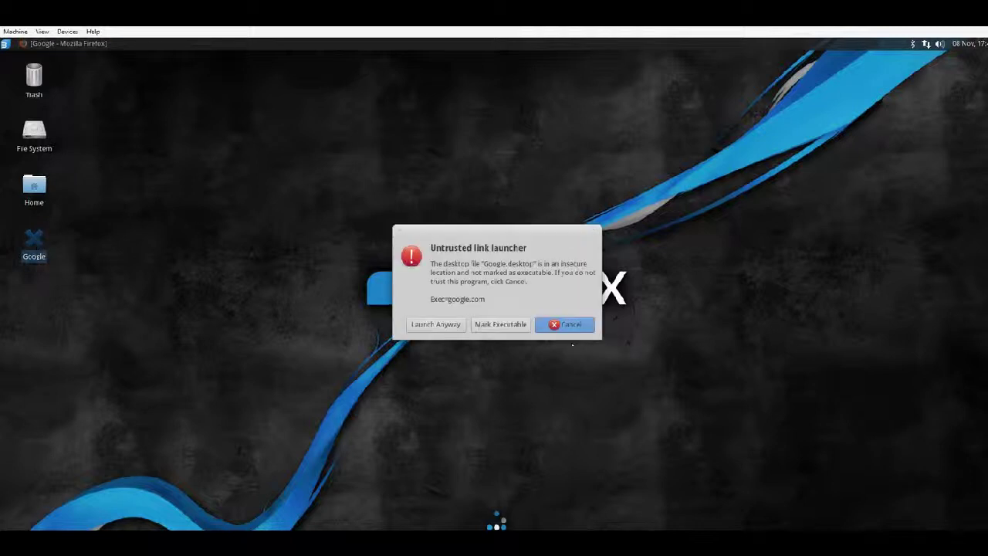
click(460, 332)
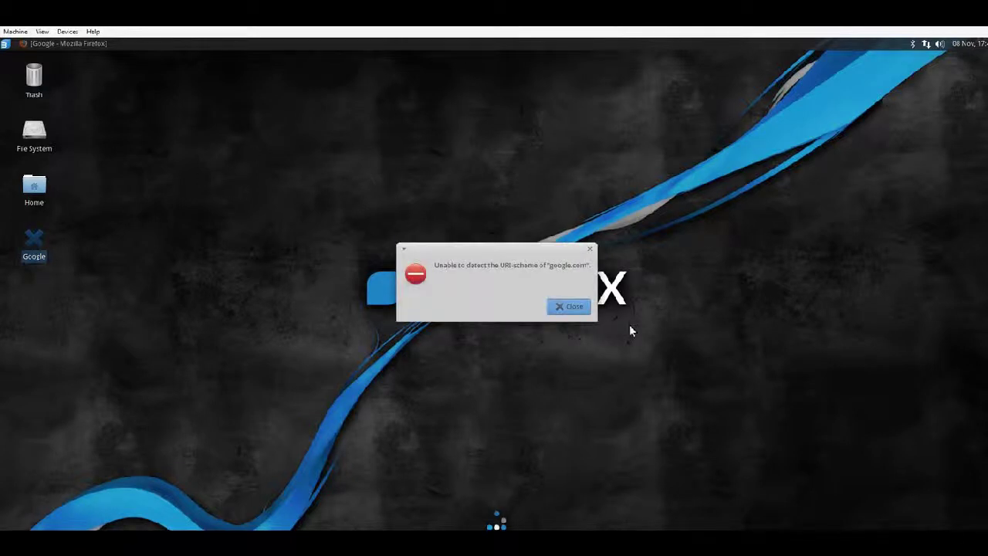
click(569, 307)
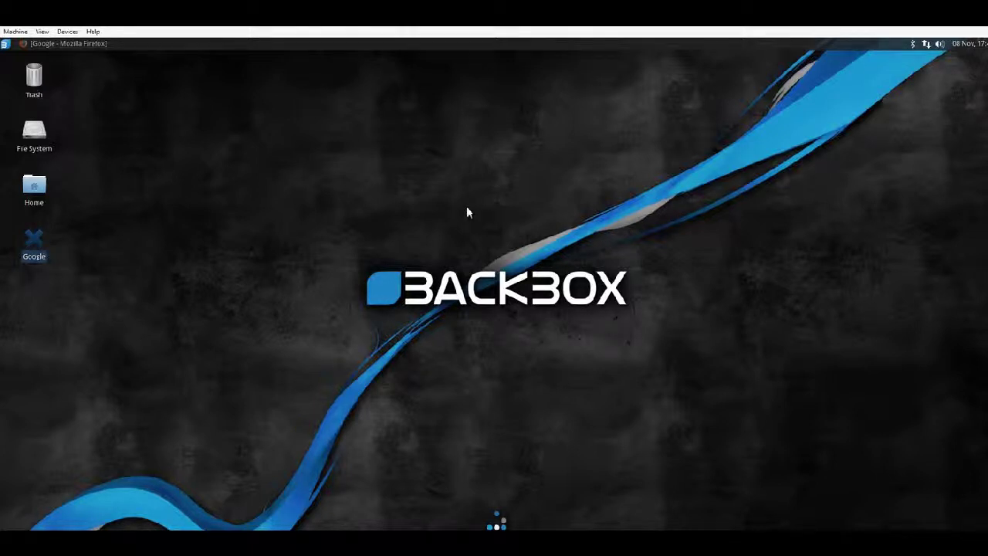
right_click(37, 247)
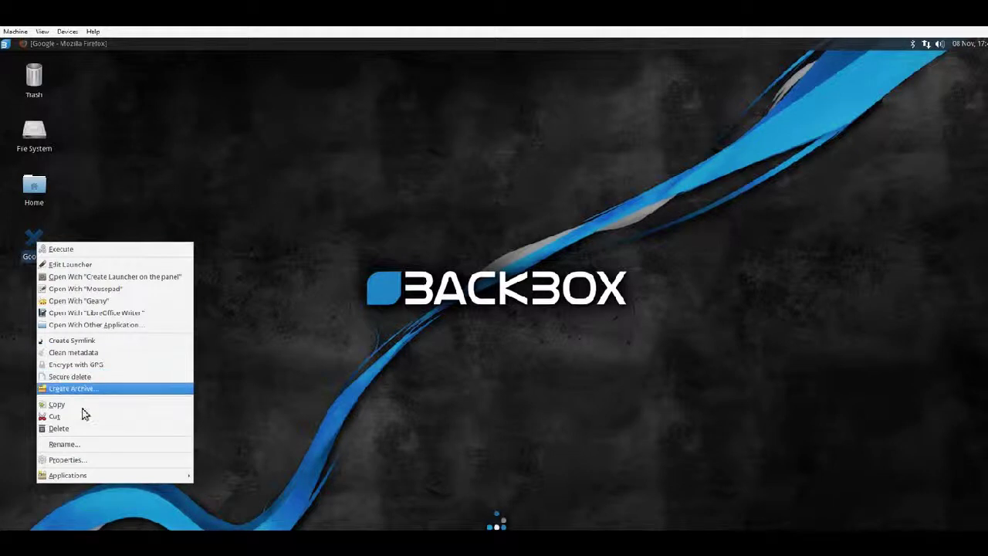
click(56, 429)
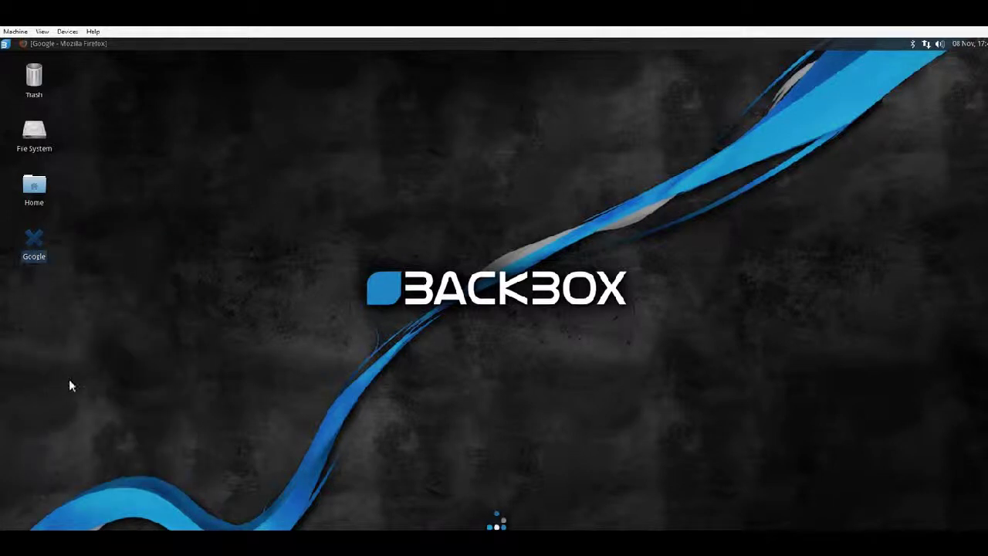